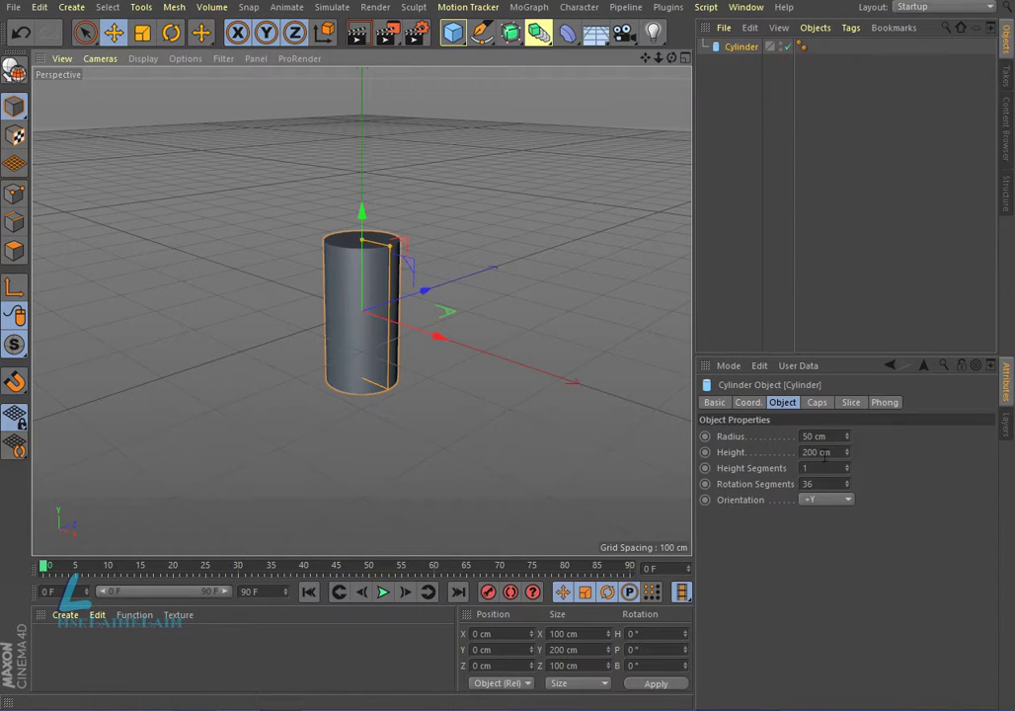
Step: Drag the cylinder's radius up to about 103 cm, with height at 240 cm
{"action": "mouse_move", "coordinate": [845, 437]}
{"action": "left_mouse_down"}
{"action": "mouse_move", "coordinate": [859, 435]}
{"action": "mouse_move", "coordinate": [830, 470]}
{"action": "mouse_move", "coordinate": [848, 451]}
{"action": "left_mouse_up"}
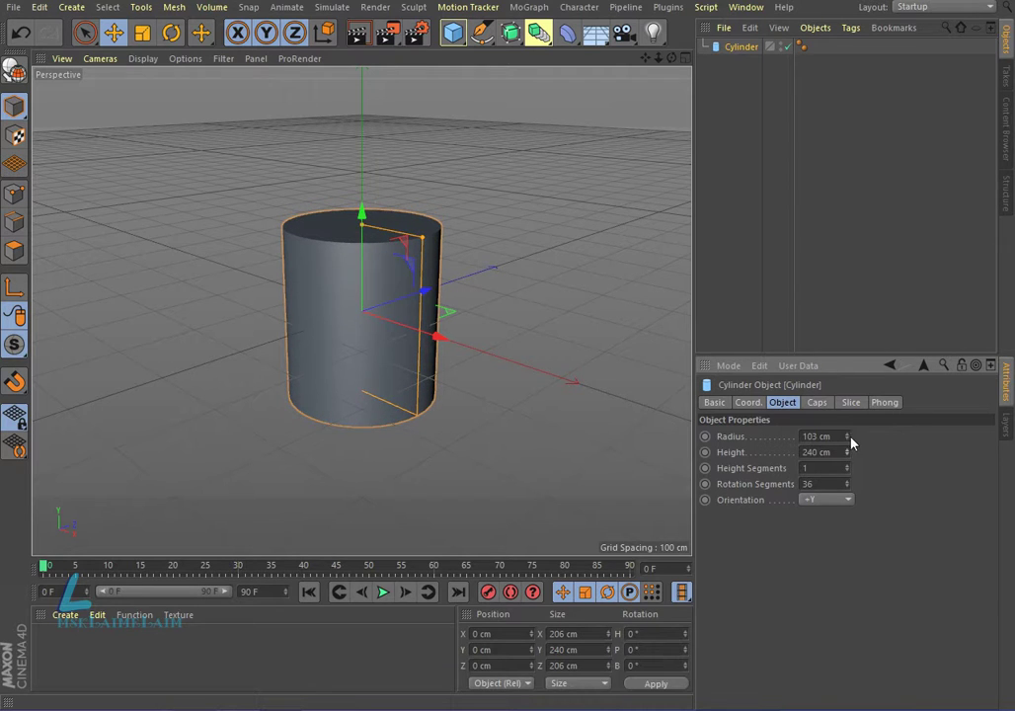
Step: Show edge lines over Gouraud shading and make the cylinder an editable polygon object
{"action": "left_click", "coordinate": [143, 58]}
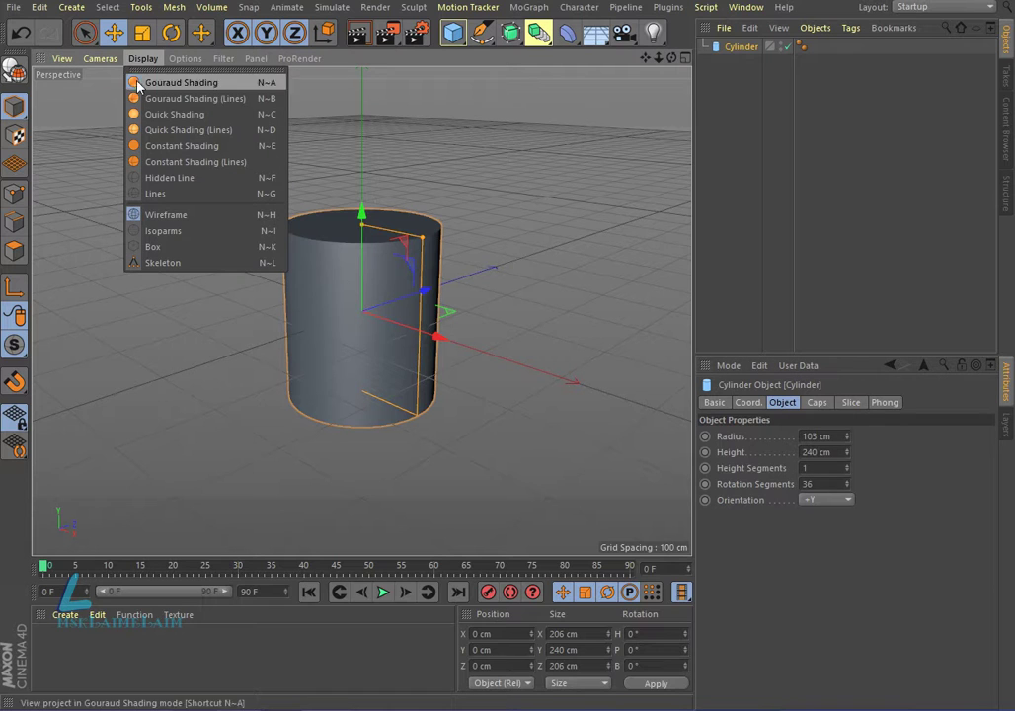
{"action": "left_click", "coordinate": [148, 100]}
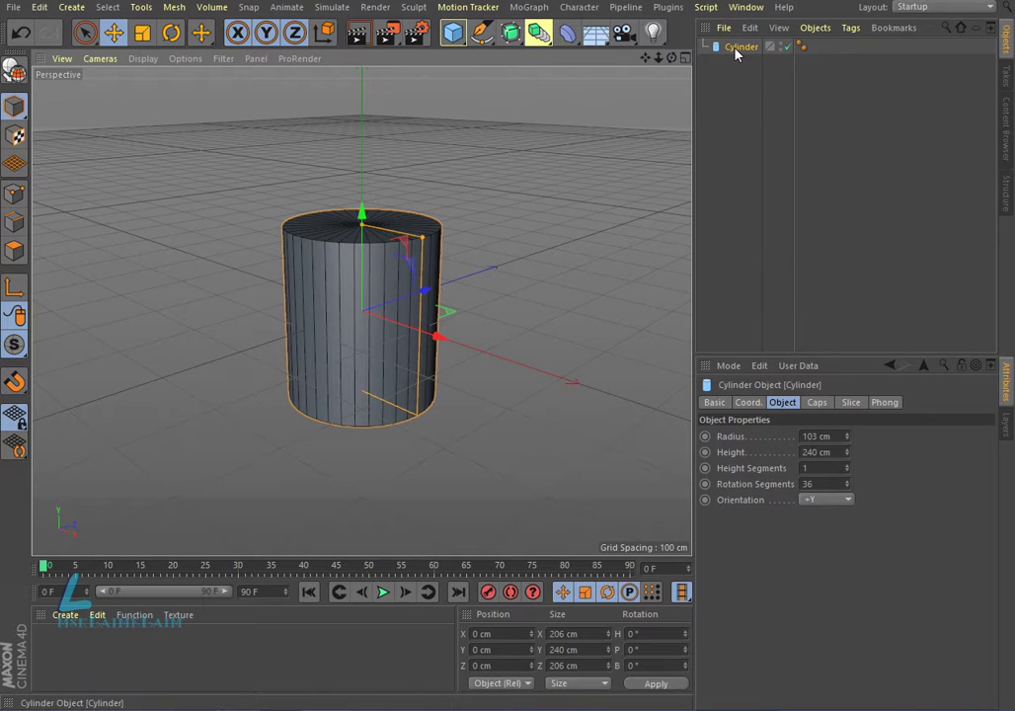
{"action": "left_click", "coordinate": [14, 69]}
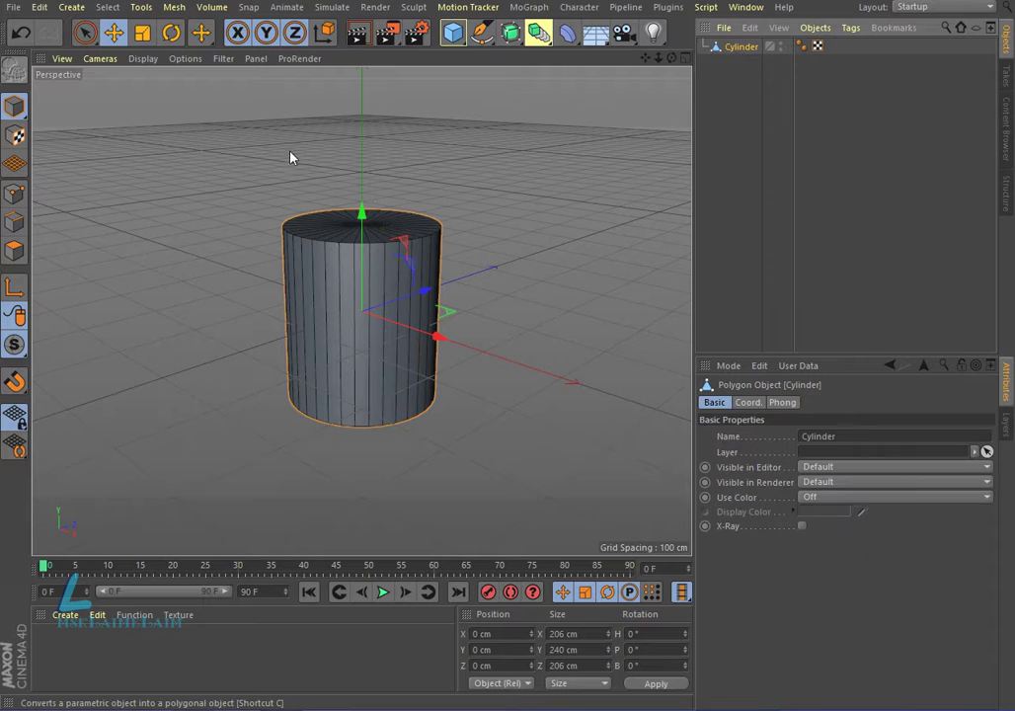
{"action": "mouse_move", "coordinate": [671, 59]}
{"action": "left_mouse_down"}
{"action": "mouse_move", "coordinate": [671, 98]}
{"action": "mouse_move", "coordinate": [544, 86]}
{"action": "left_mouse_up"}
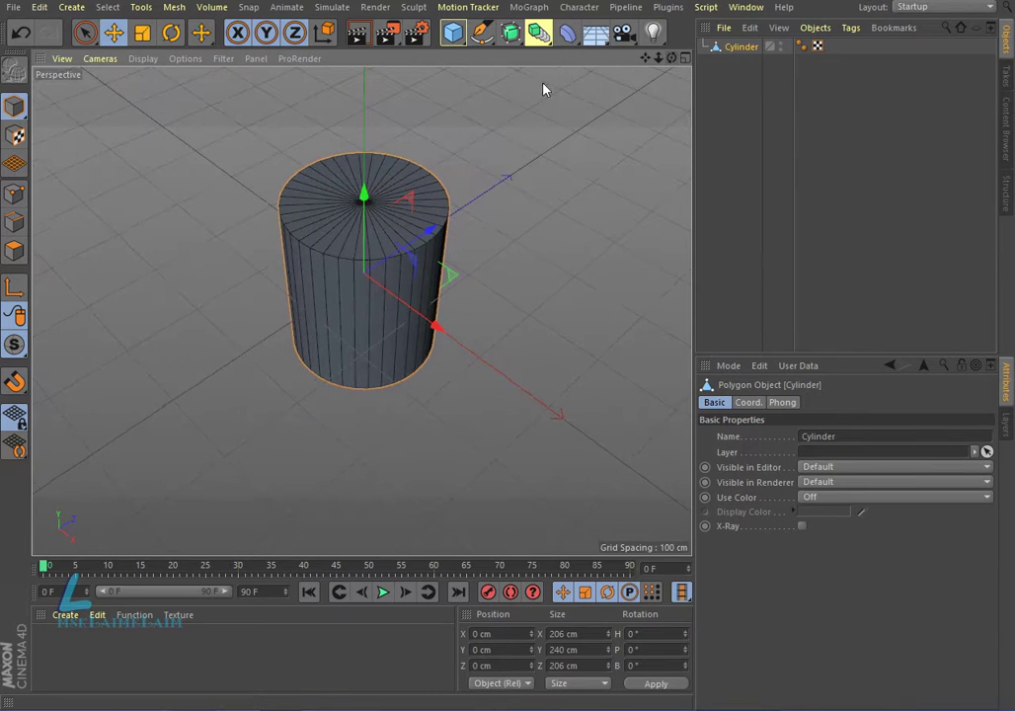
Step: Live-select the cylinder's top cap in Polygon mode and inset it with Extrude Inner
{"action": "left_click", "coordinate": [83, 33]}
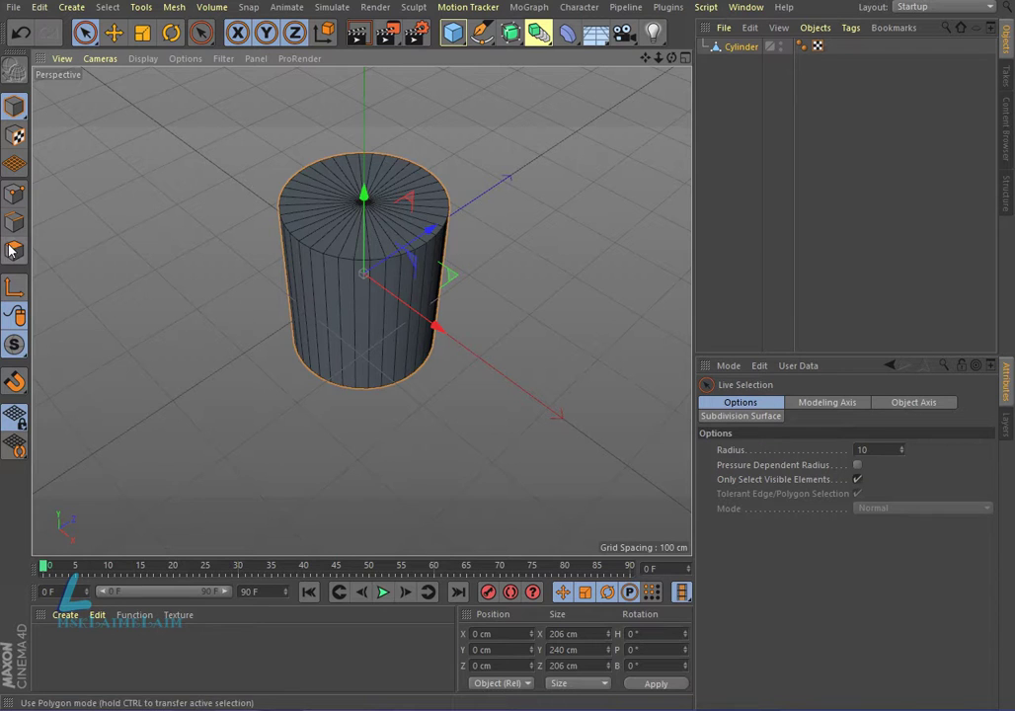
{"action": "left_click", "coordinate": [15, 251]}
{"action": "mouse_move", "coordinate": [322, 231]}
{"action": "left_mouse_down"}
{"action": "mouse_move", "coordinate": [317, 216]}
{"action": "mouse_move", "coordinate": [402, 192]}
{"action": "mouse_move", "coordinate": [353, 238]}
{"action": "left_mouse_up"}
{"action": "right_click", "coordinate": [353, 237]}
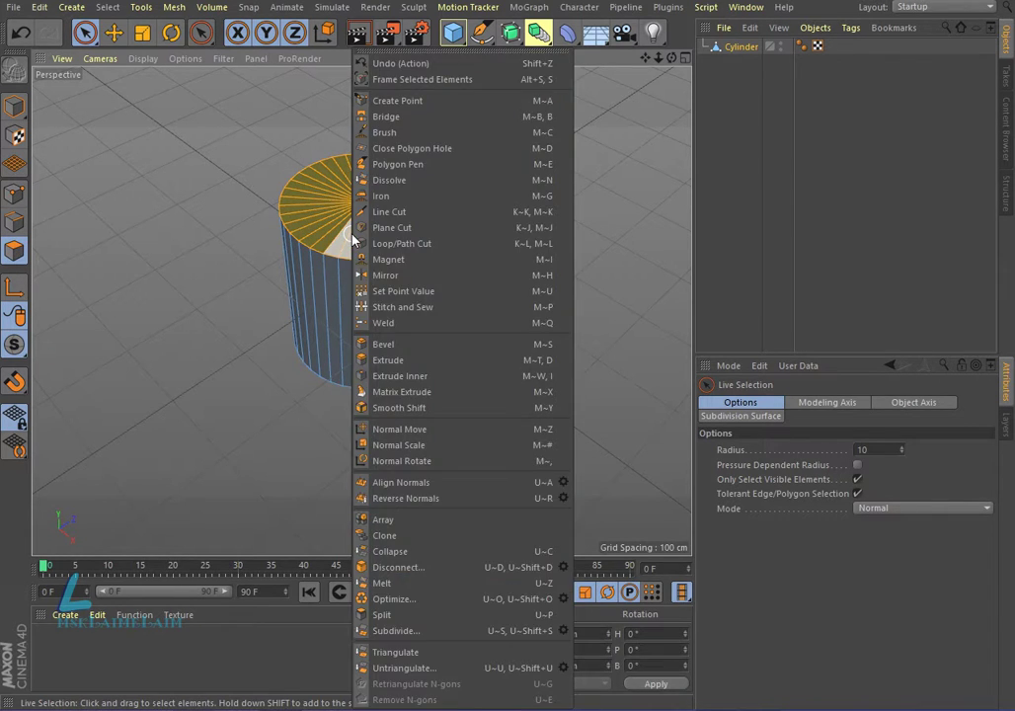
{"action": "left_click", "coordinate": [425, 377]}
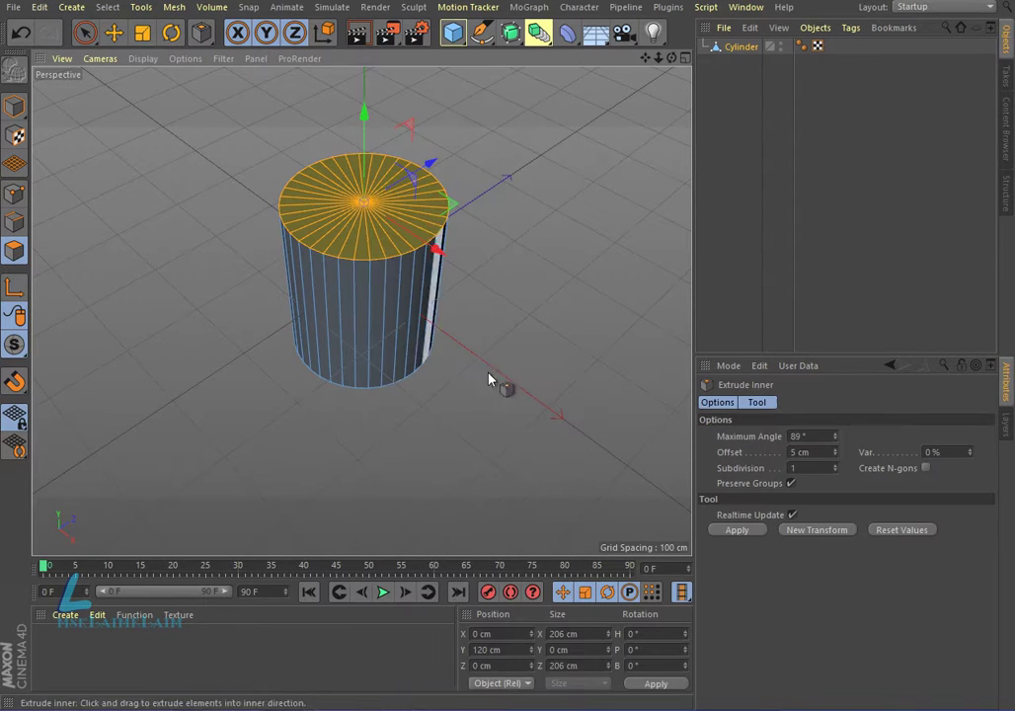
{"action": "left_click", "coordinate": [801, 531]}
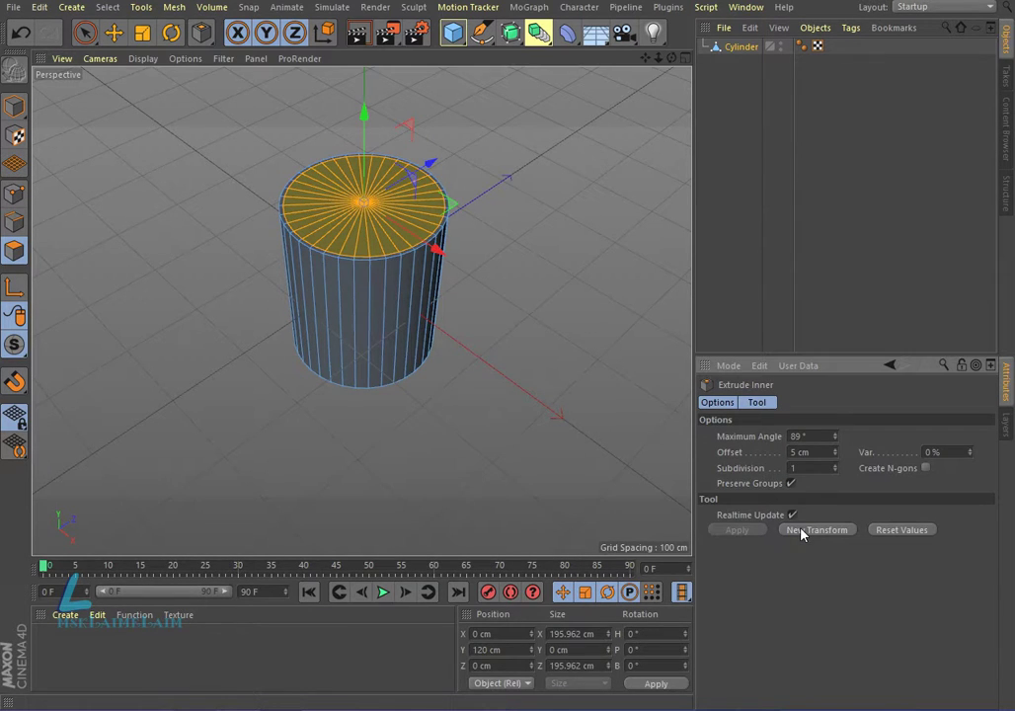
Step: Extrude the inset top cap downward into the cylinder to hollow it
{"action": "right_click", "coordinate": [357, 225]}
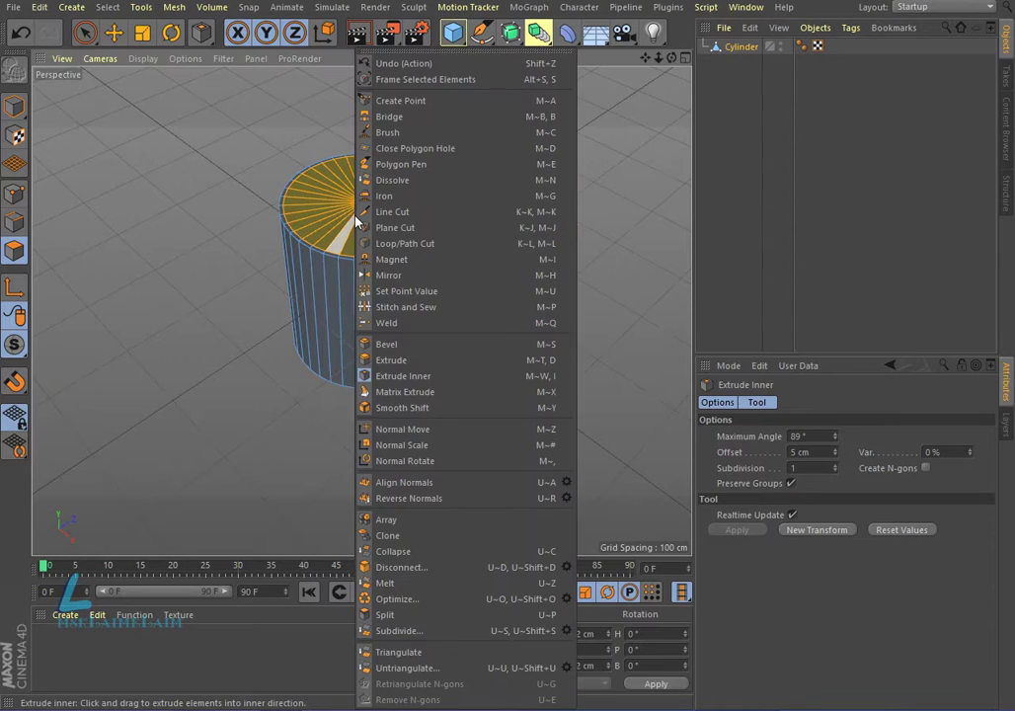
{"action": "left_click", "coordinate": [412, 360]}
{"action": "left_click_drag", "start_coordinate": [365, 117], "coordinate": [388, 244]}
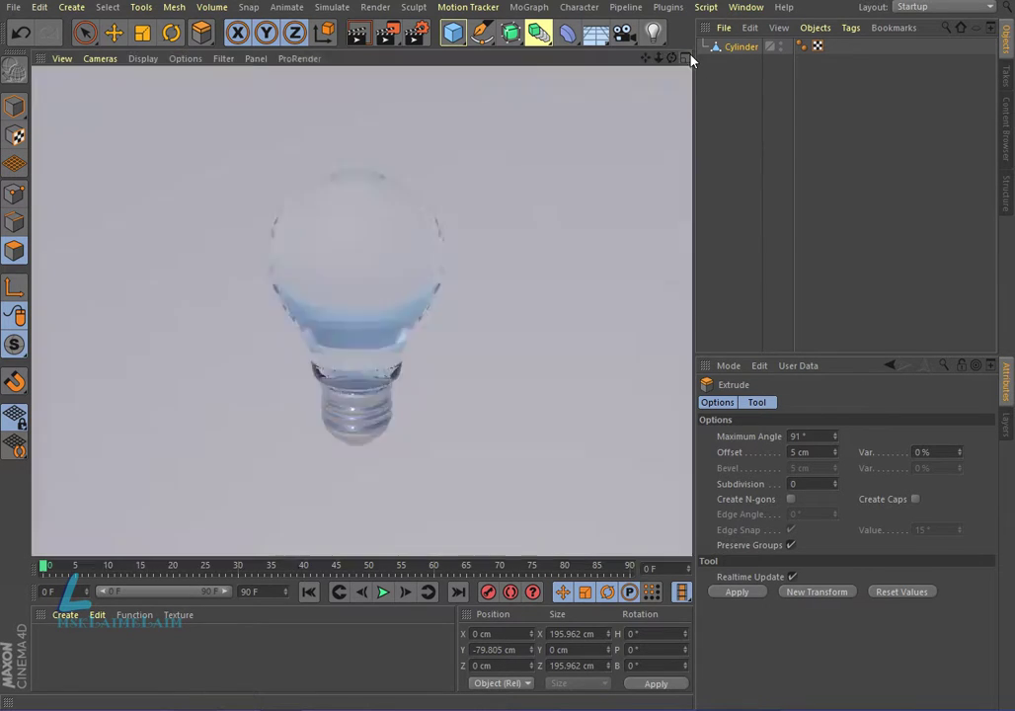
Step: Raise the top cap slightly to form the rim, checking it in front and perspective views
{"action": "middle_click", "coordinate": [610, 255]}
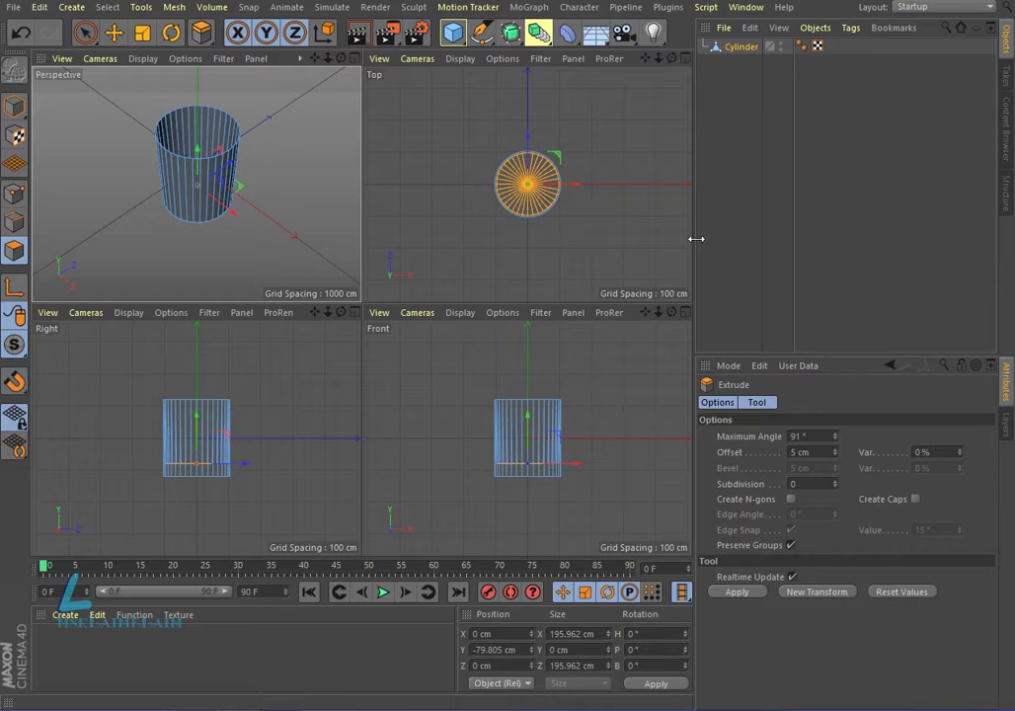
{"action": "left_click", "coordinate": [685, 312]}
{"action": "mouse_move", "coordinate": [369, 301]}
{"action": "left_mouse_down"}
{"action": "mouse_move", "coordinate": [368, 227]}
{"action": "mouse_move", "coordinate": [397, 166]}
{"action": "left_mouse_up"}
{"action": "left_click", "coordinate": [685, 58]}
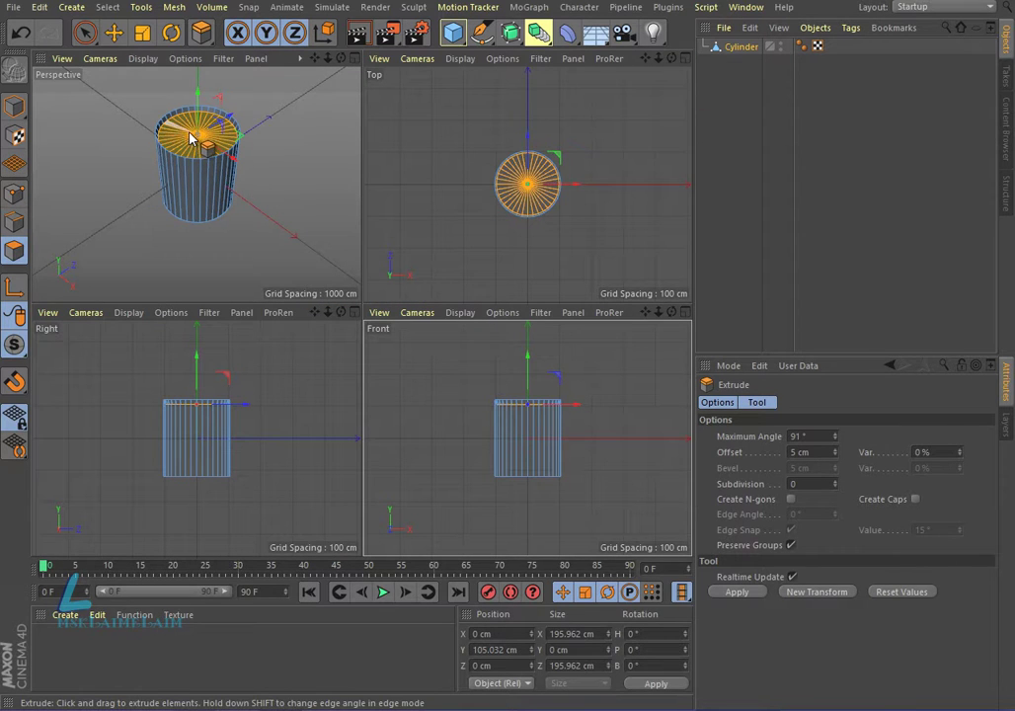
{"action": "left_click", "coordinate": [354, 58]}
{"action": "scroll", "coordinate": [553, 389], "scroll_direction": "up", "scroll_amount": 2}
{"action": "scroll", "coordinate": [559, 406], "scroll_direction": "up", "scroll_amount": 2}
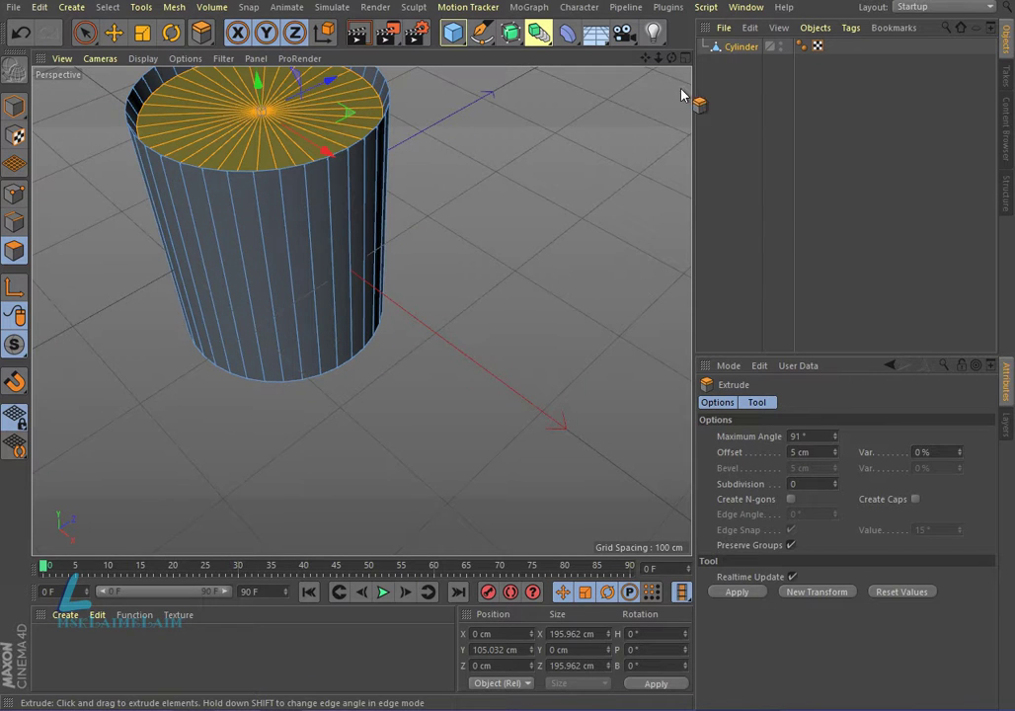
{"action": "key", "text": "h"}
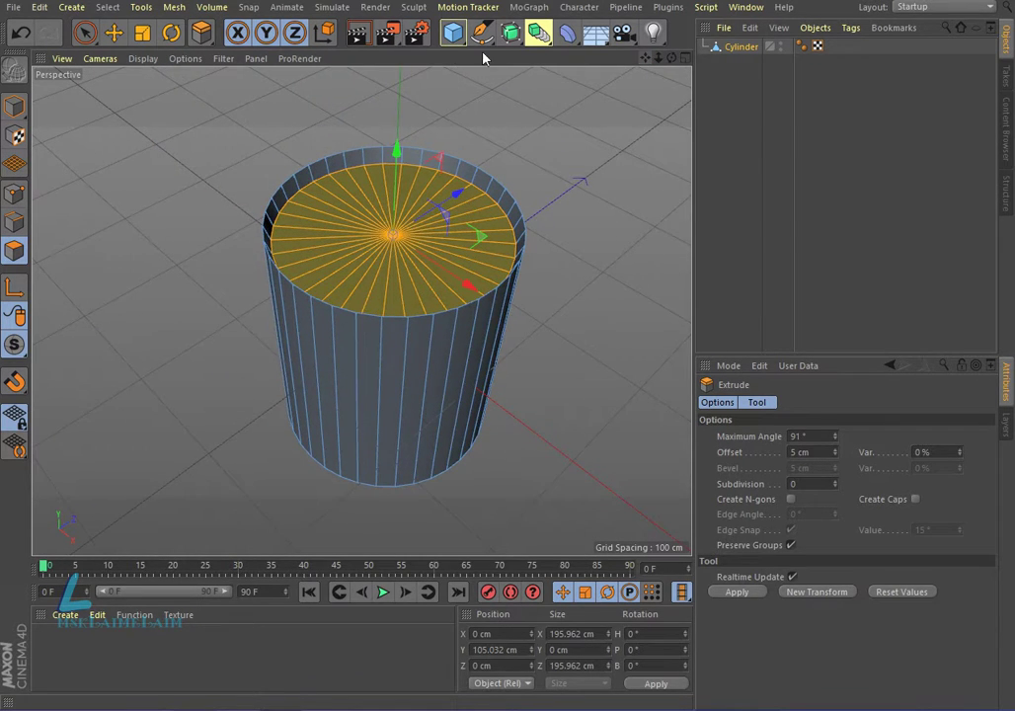
{"action": "left_click_drag", "start_coordinate": [395, 153], "coordinate": [395, 210]}
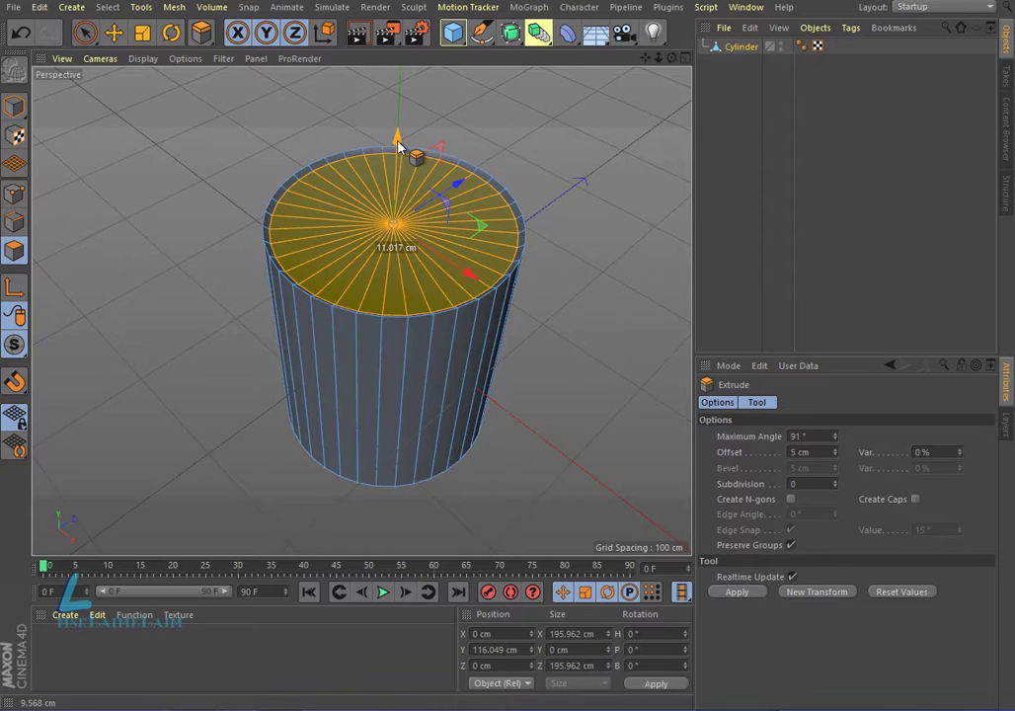
Step: Extrude the cap another 5 cm and push it about 195 cm deep into the cup
{"action": "right_click", "coordinate": [398, 225]}
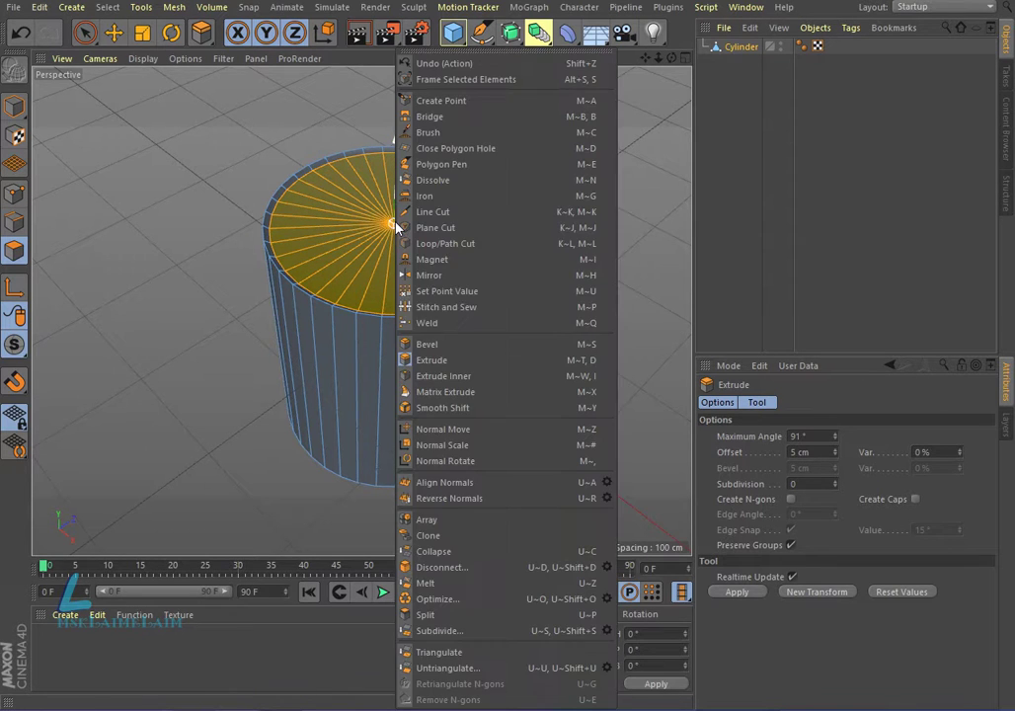
{"action": "left_click", "coordinate": [441, 364]}
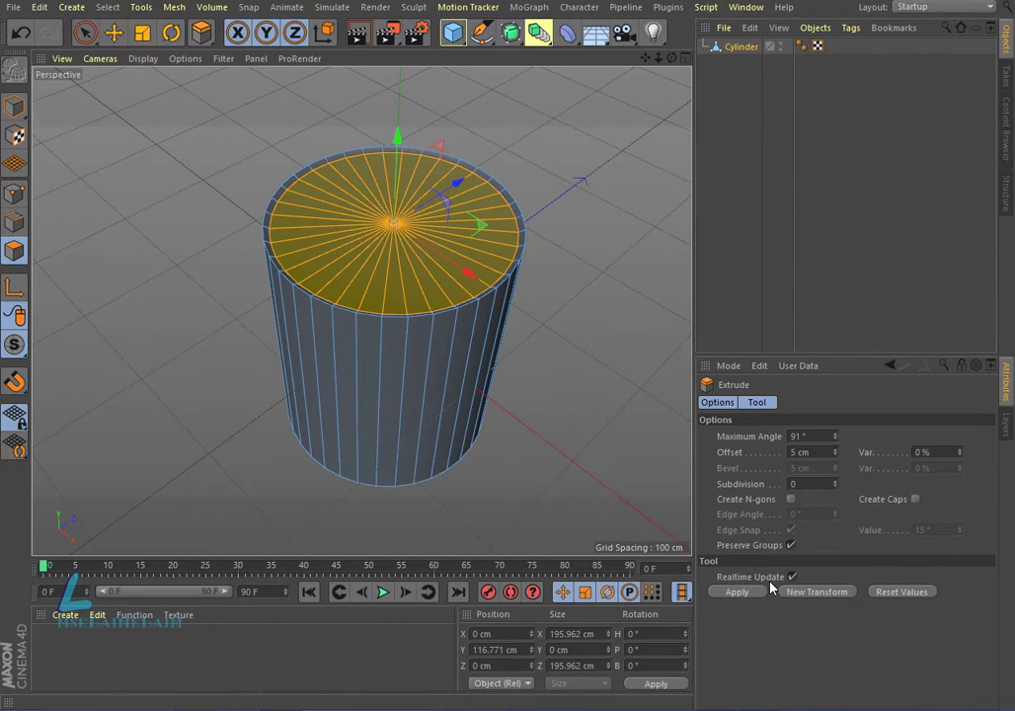
{"action": "left_click", "coordinate": [799, 593]}
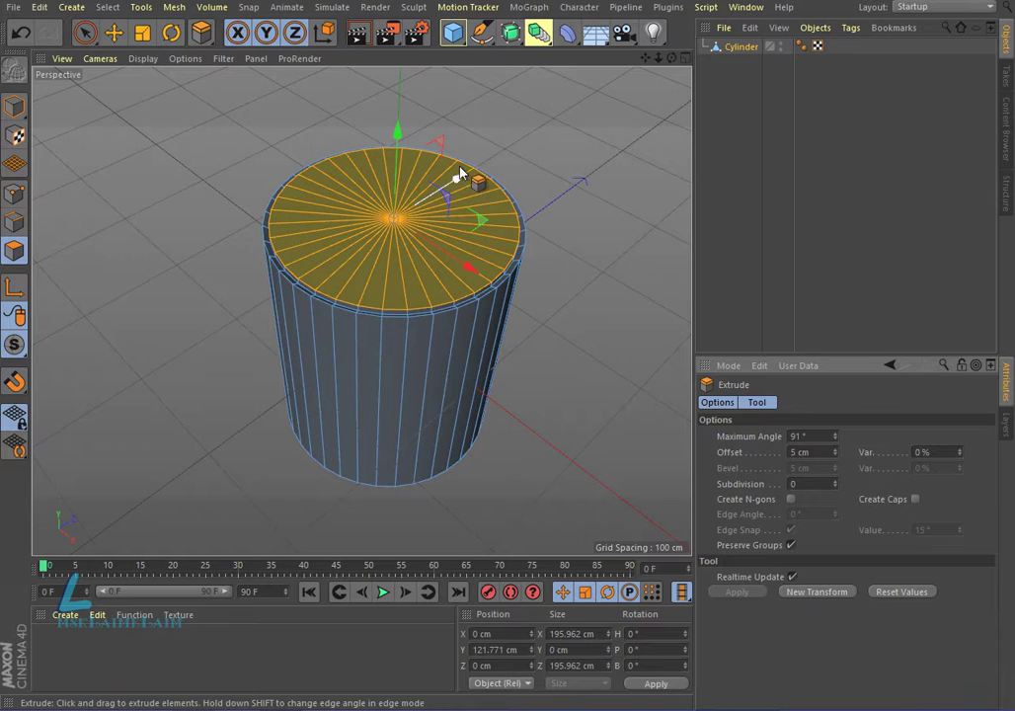
{"action": "left_click_drag", "start_coordinate": [398, 133], "coordinate": [446, 342]}
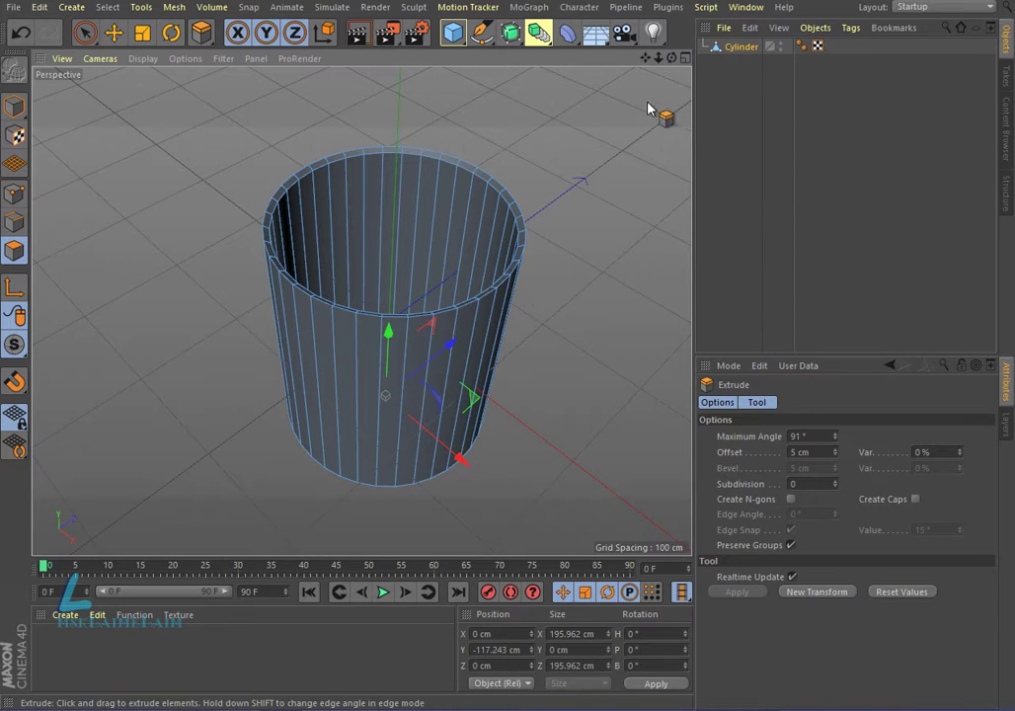
{"action": "left_click", "coordinate": [685, 60]}
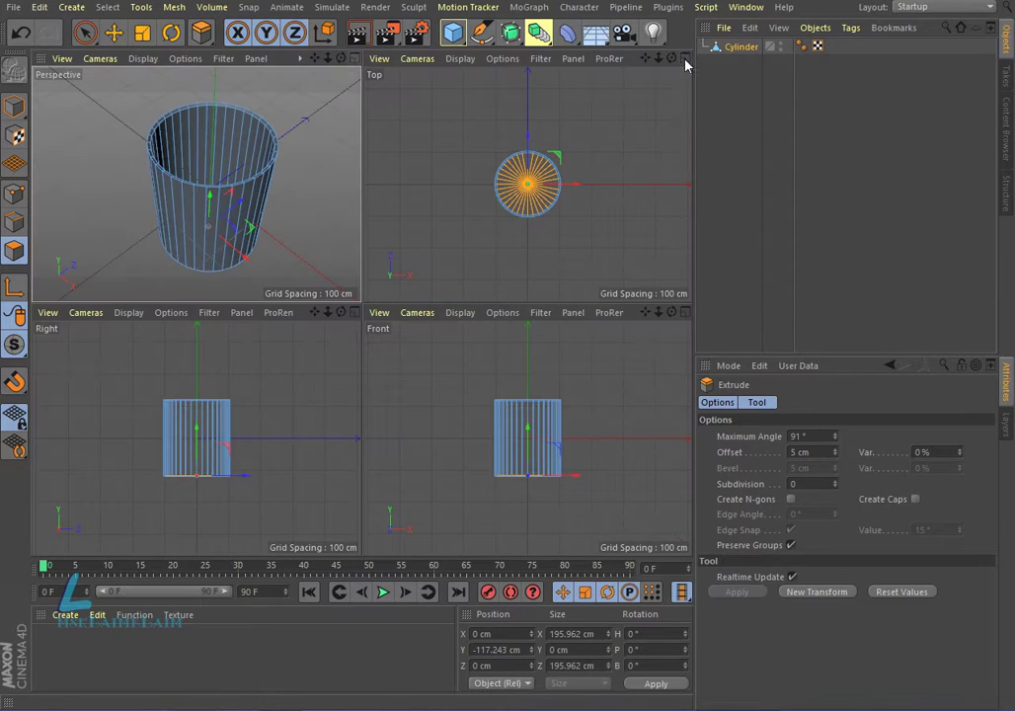
Step: Move the cup's inner floor up to a Y position of -102.367 cm
{"action": "left_click", "coordinate": [111, 34]}
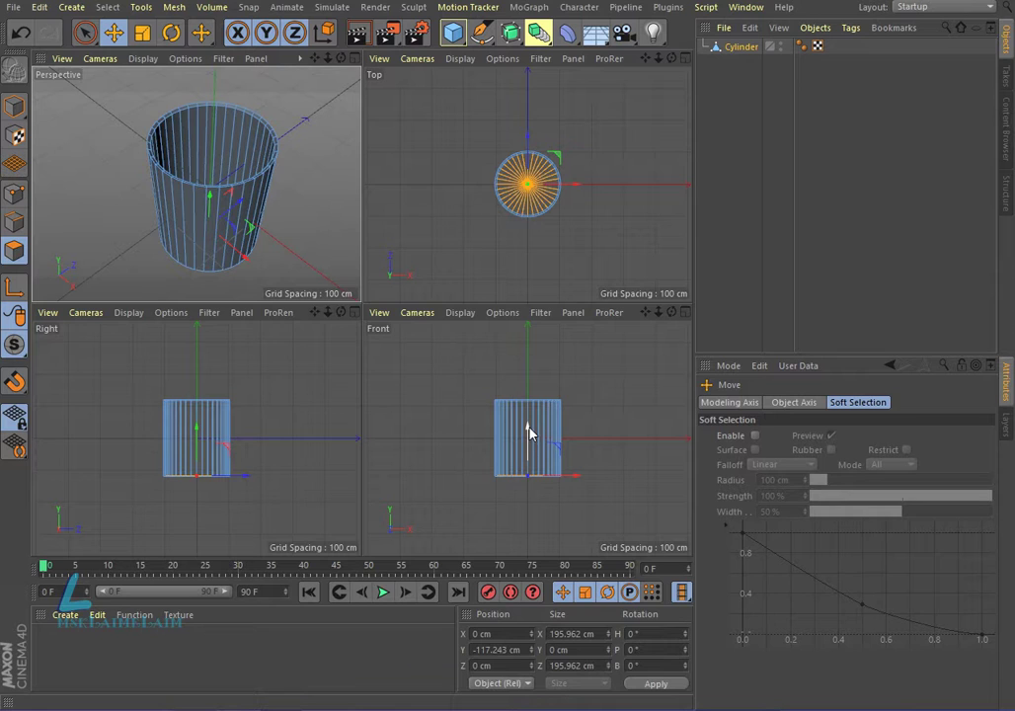
{"action": "left_click_drag", "start_coordinate": [529, 432], "coordinate": [530, 427]}
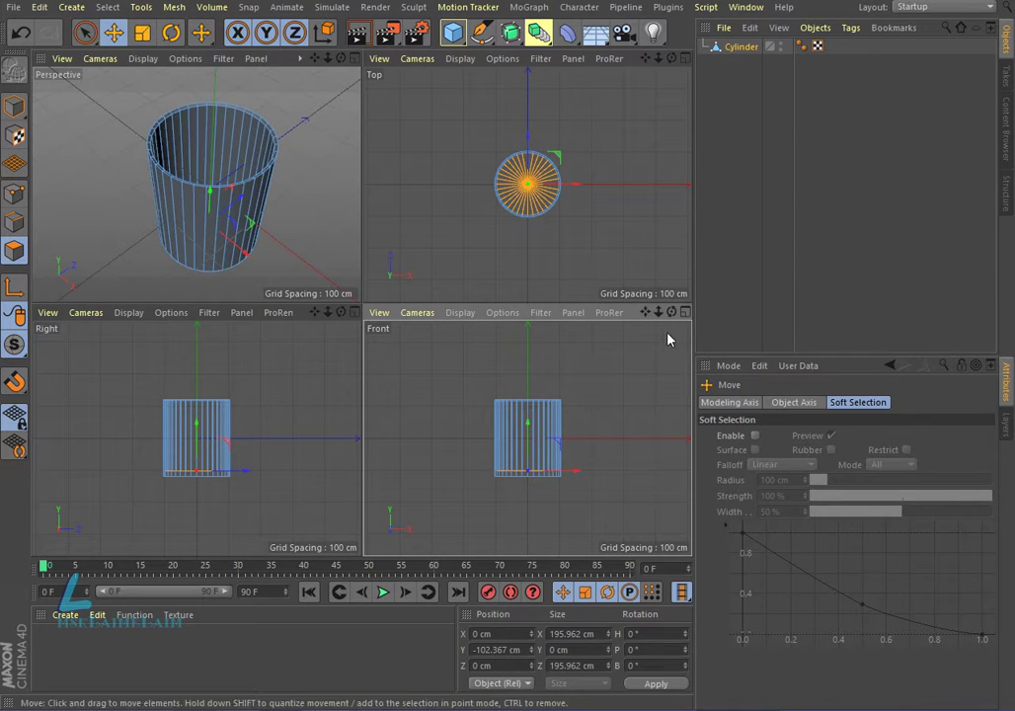
{"action": "left_click", "coordinate": [355, 58]}
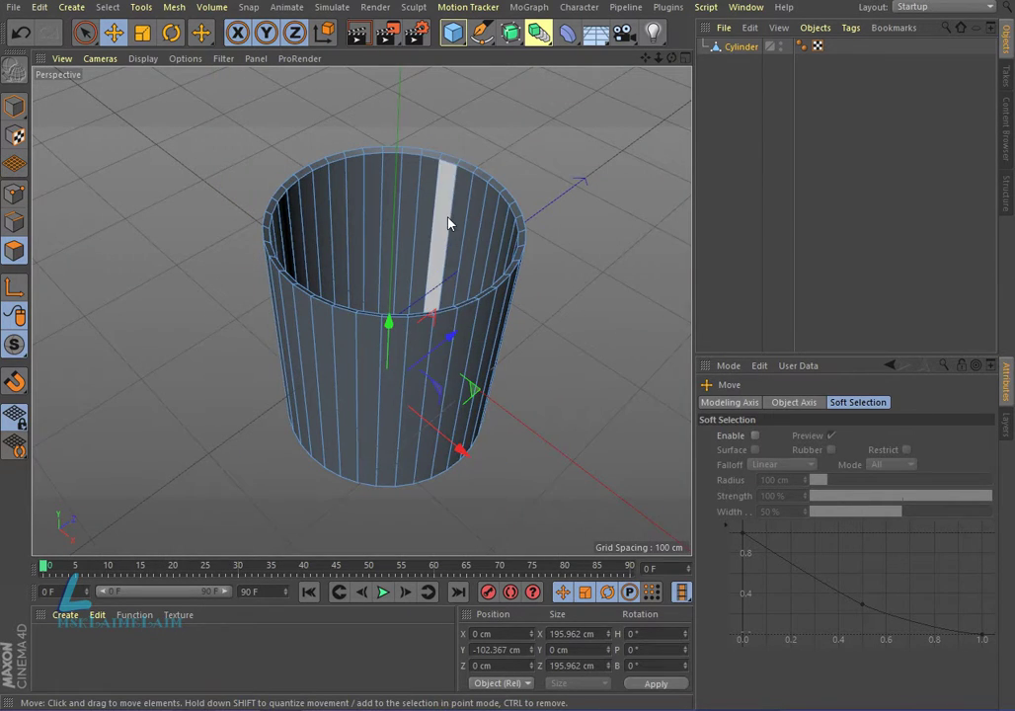
{"action": "left_click_drag", "start_coordinate": [671, 57], "coordinate": [650, 71]}
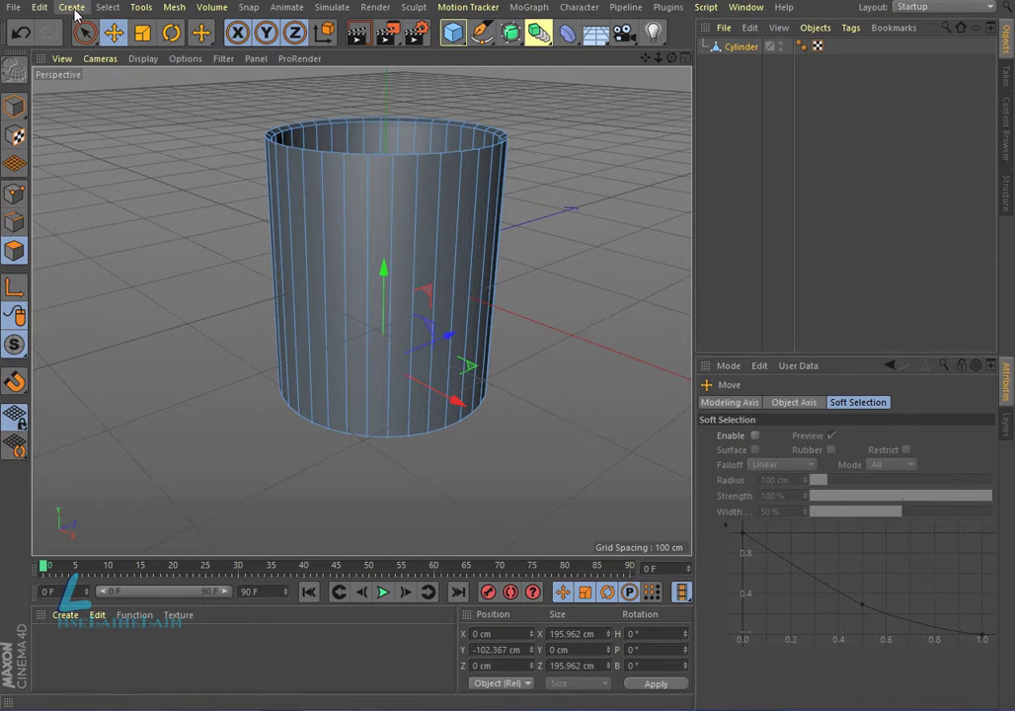
{"action": "left_click", "coordinate": [106, 10]}
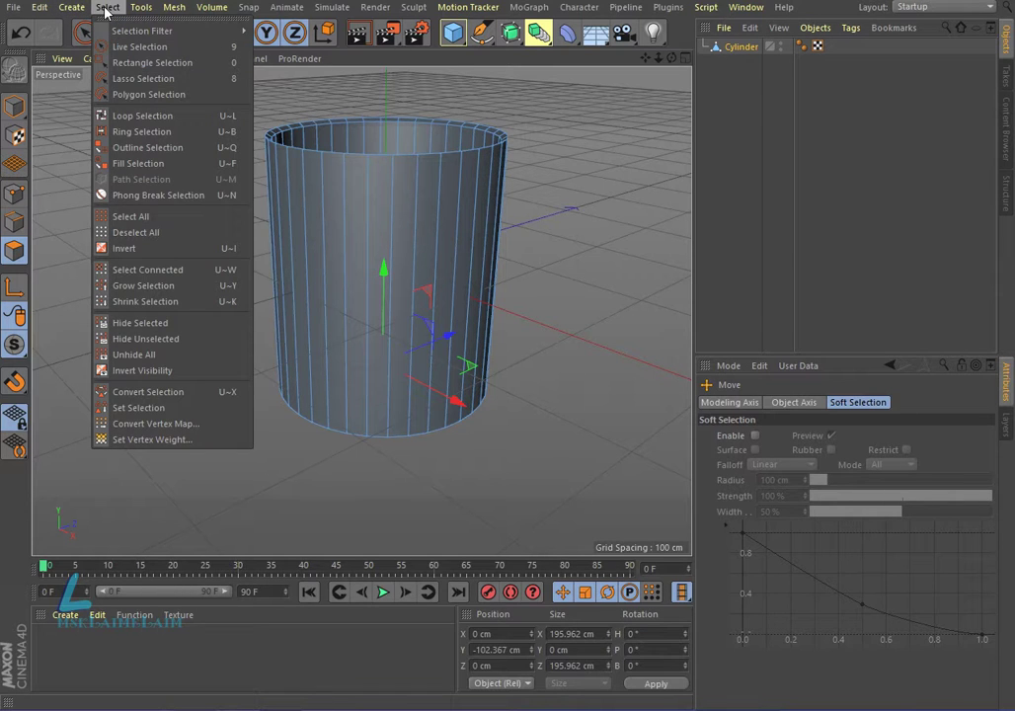
Step: Loop-cut three horizontal edge loops around the cup wall, sliding the lowest near the base
{"action": "left_click", "coordinate": [139, 116]}
{"action": "right_click", "coordinate": [394, 237]}
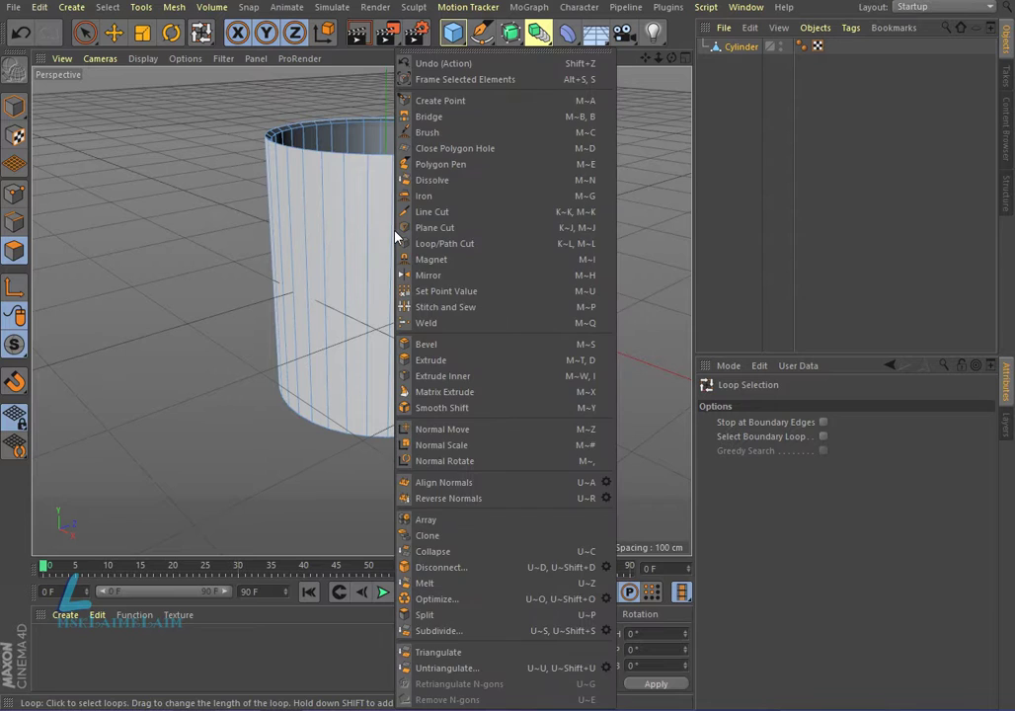
{"action": "left_click", "coordinate": [439, 244]}
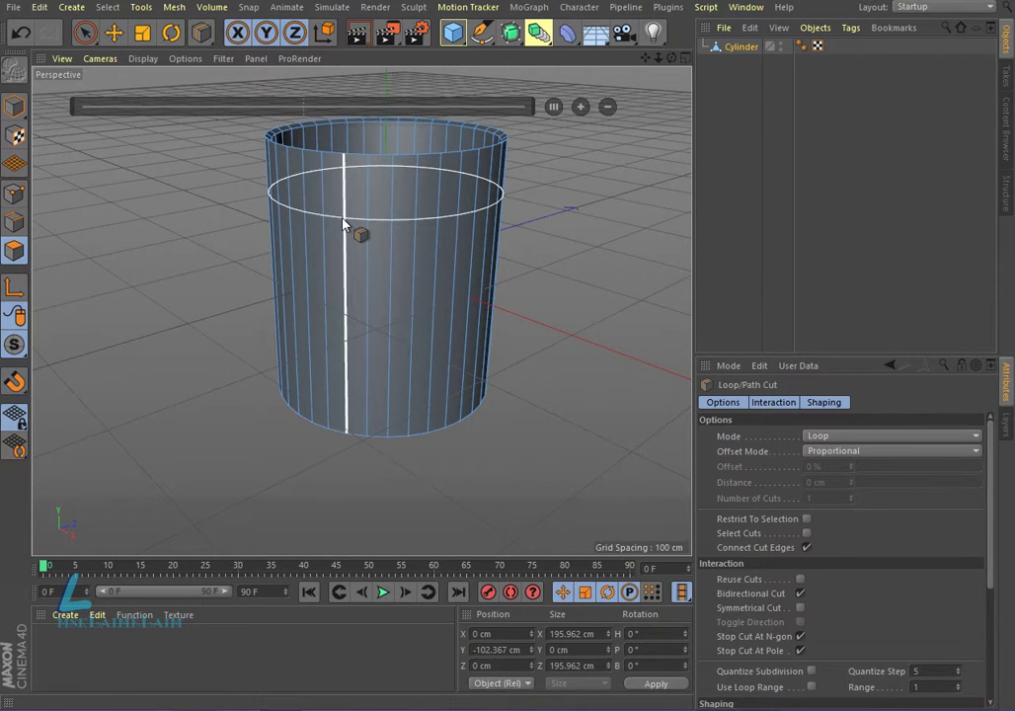
{"action": "left_click", "coordinate": [345, 225]}
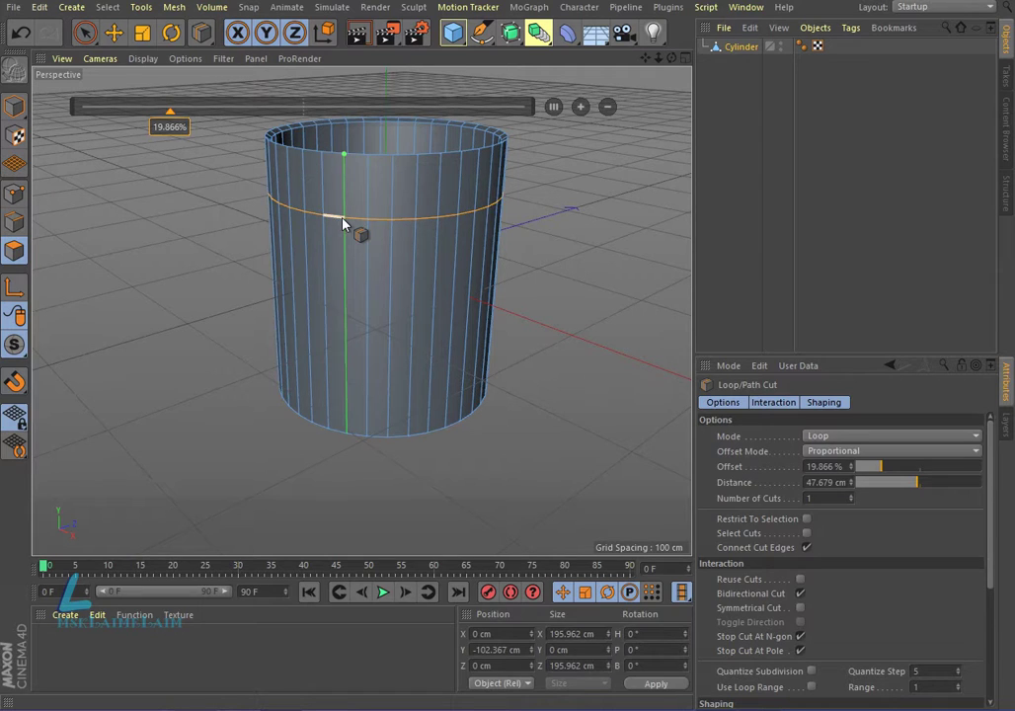
{"action": "left_click", "coordinate": [344, 271]}
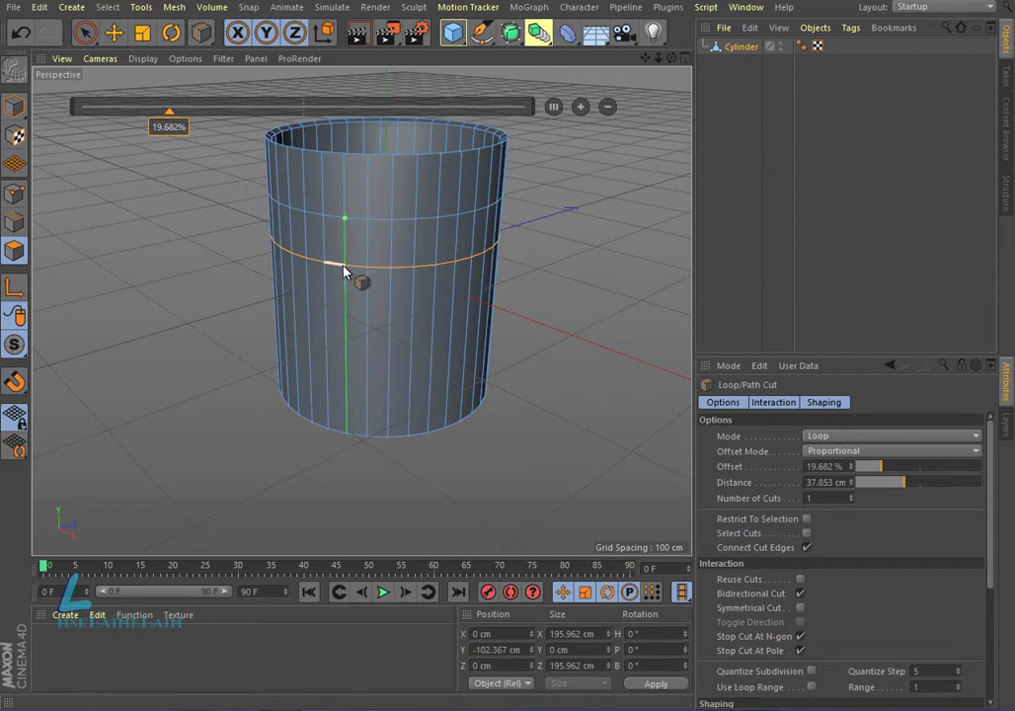
{"action": "left_click", "coordinate": [350, 348]}
{"action": "left_click_drag", "start_coordinate": [358, 418], "coordinate": [354, 421]}
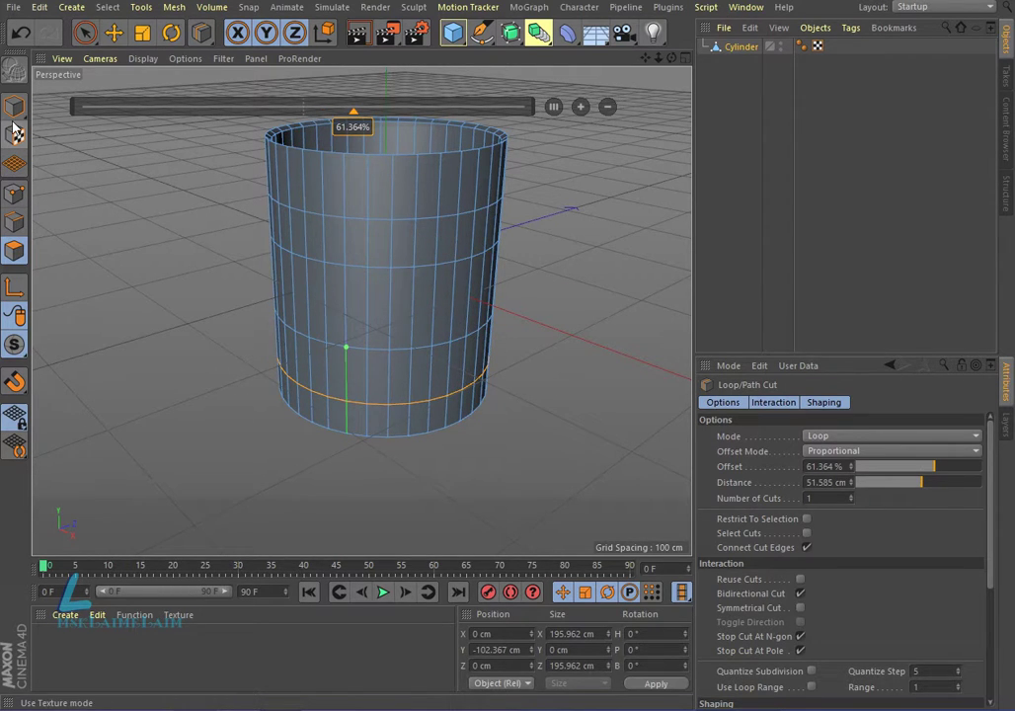
{"action": "left_click", "coordinate": [84, 33]}
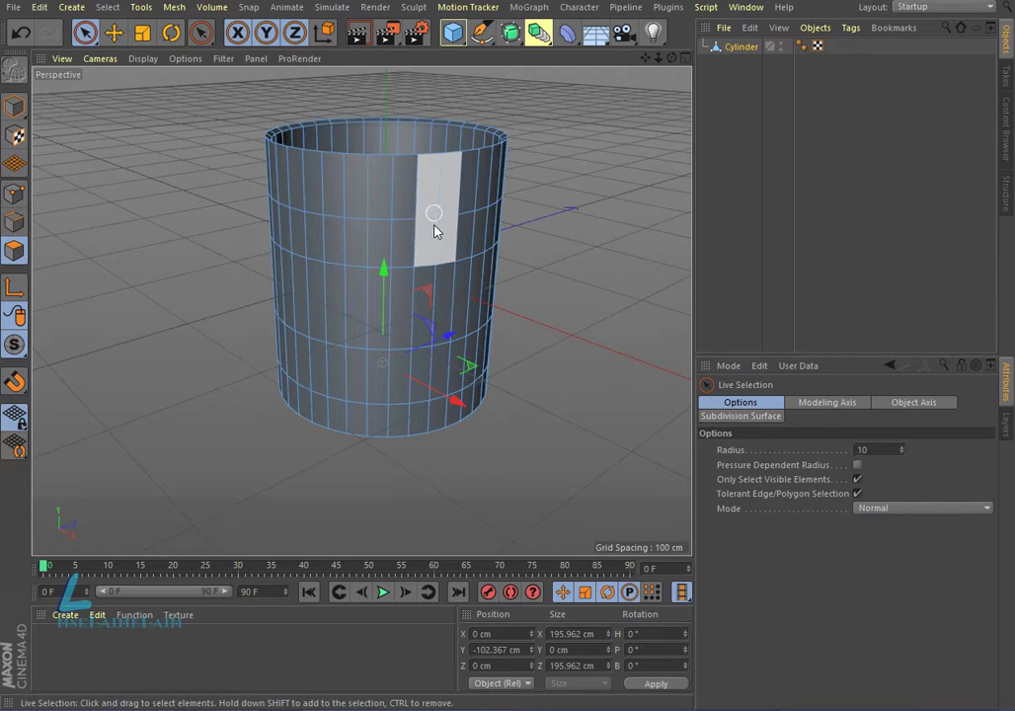
Step: Extrude an upper and a lower side polygon outward in several steps
{"action": "left_click", "coordinate": [434, 255]}
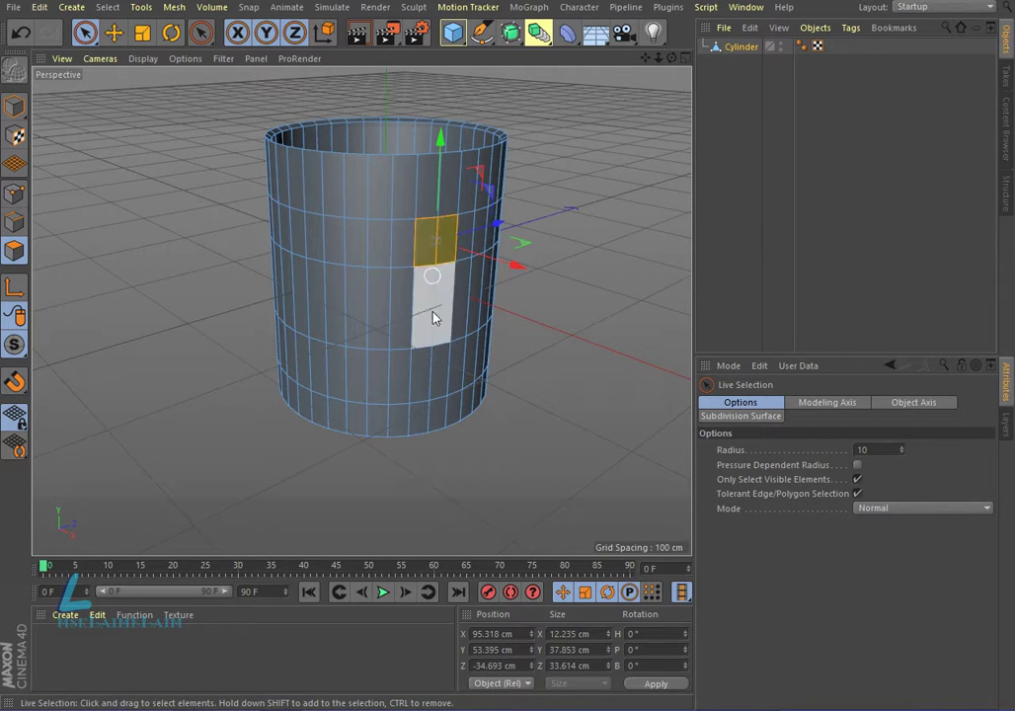
{"action": "left_click", "coordinate": [428, 375], "text": "shift"}
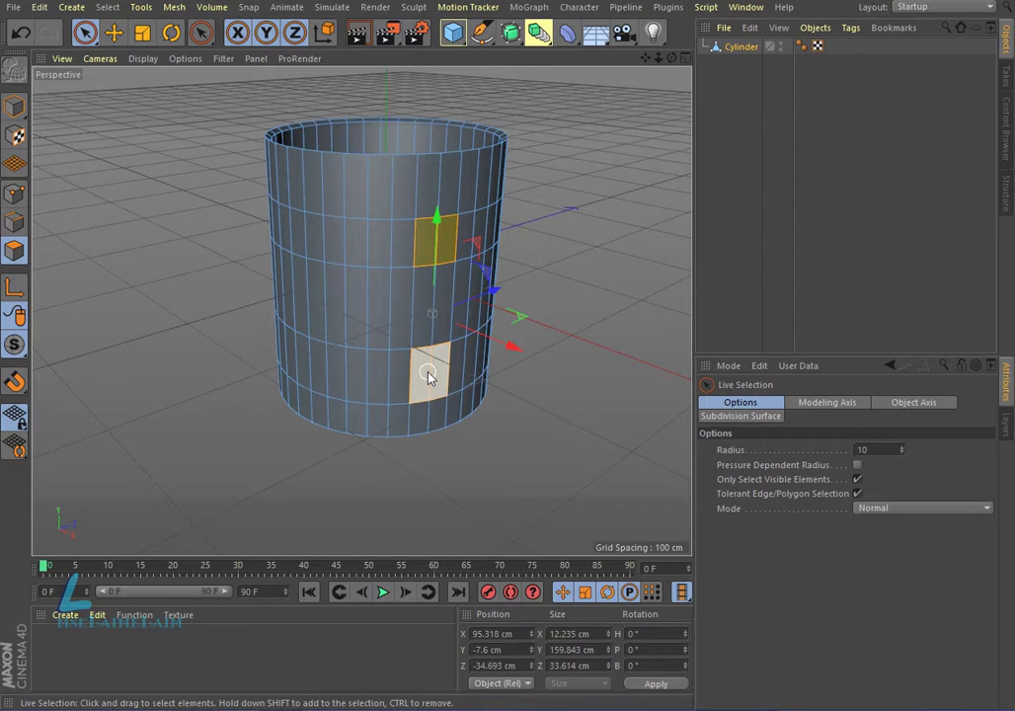
{"action": "right_click", "coordinate": [429, 374]}
{"action": "left_click", "coordinate": [475, 361]}
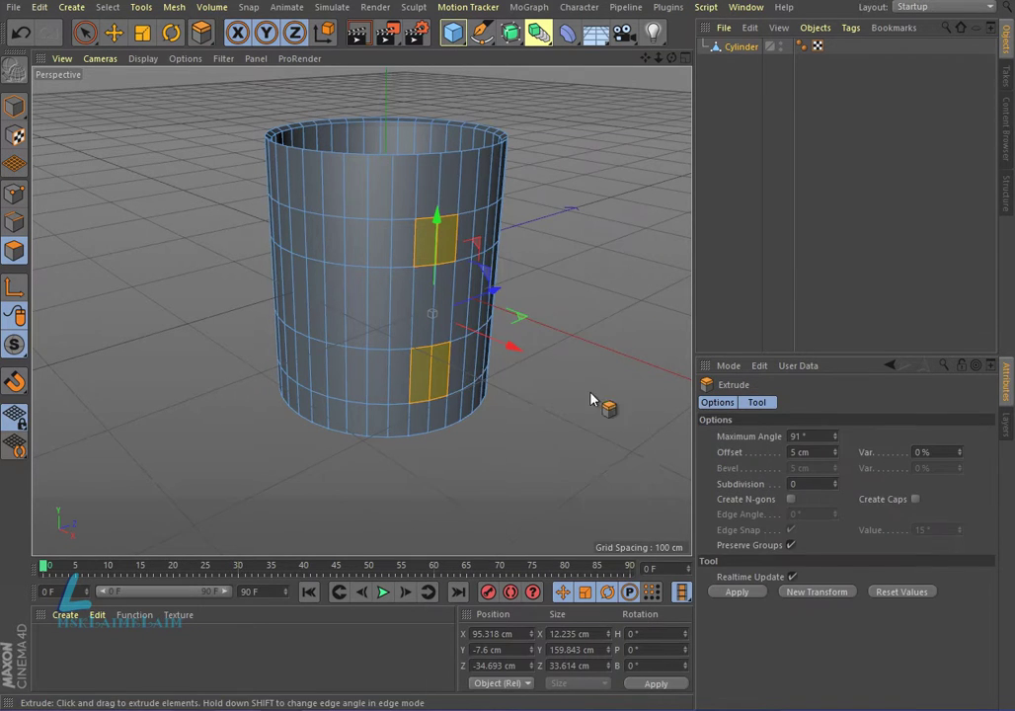
{"action": "left_click", "coordinate": [747, 592]}
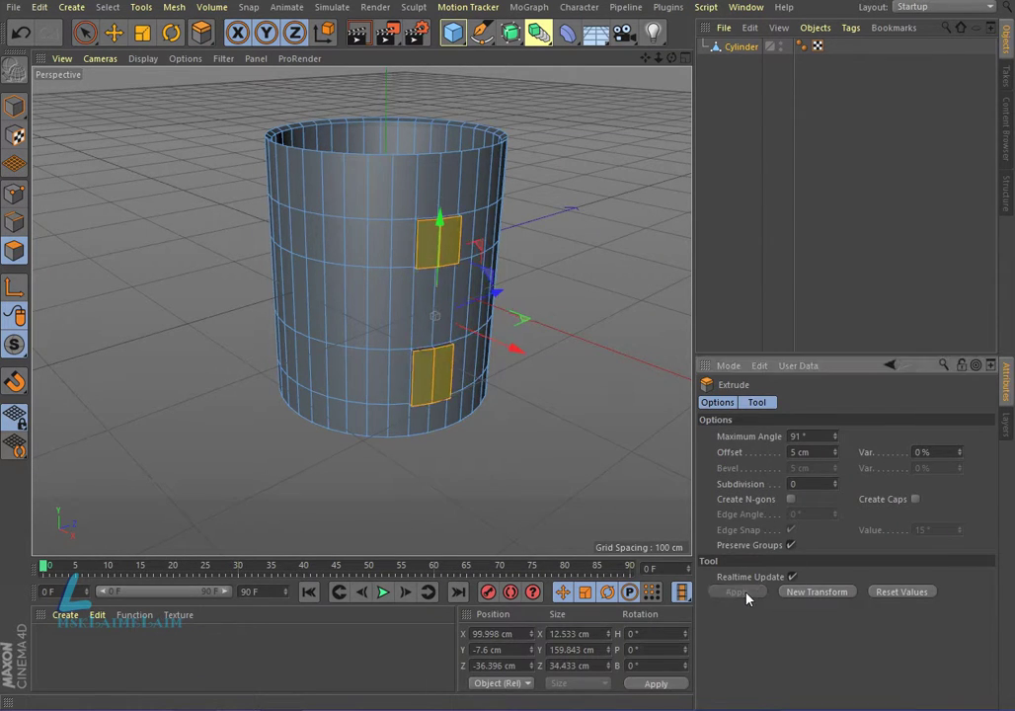
{"action": "left_click_drag", "start_coordinate": [484, 355], "coordinate": [536, 357]}
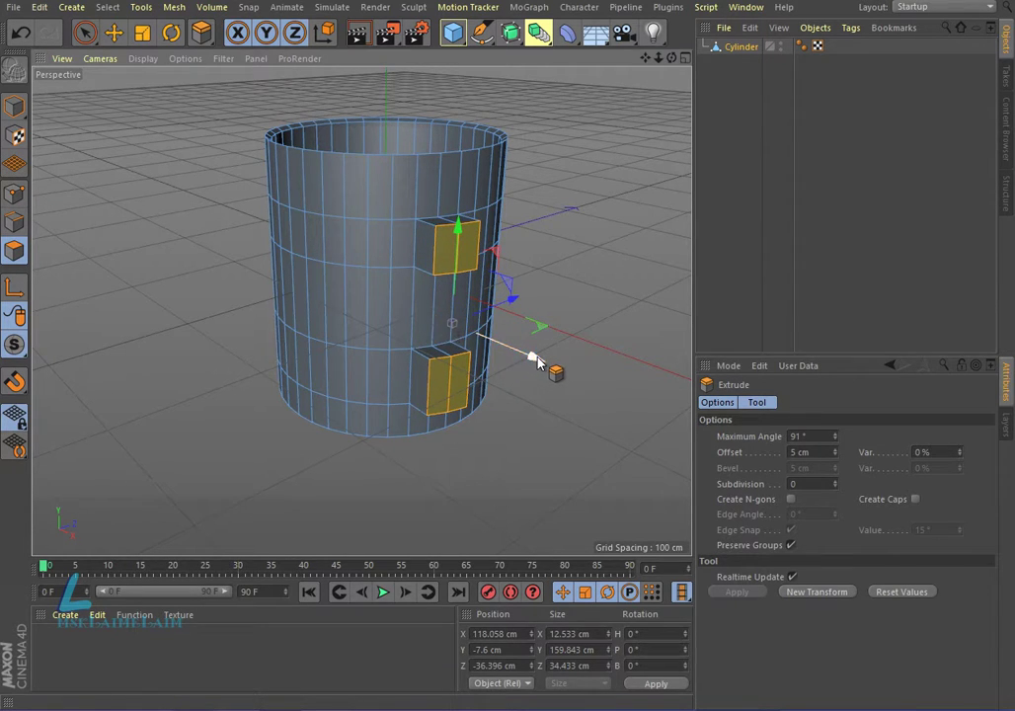
{"action": "left_click", "coordinate": [813, 592]}
{"action": "left_click_drag", "start_coordinate": [523, 365], "coordinate": [569, 377]}
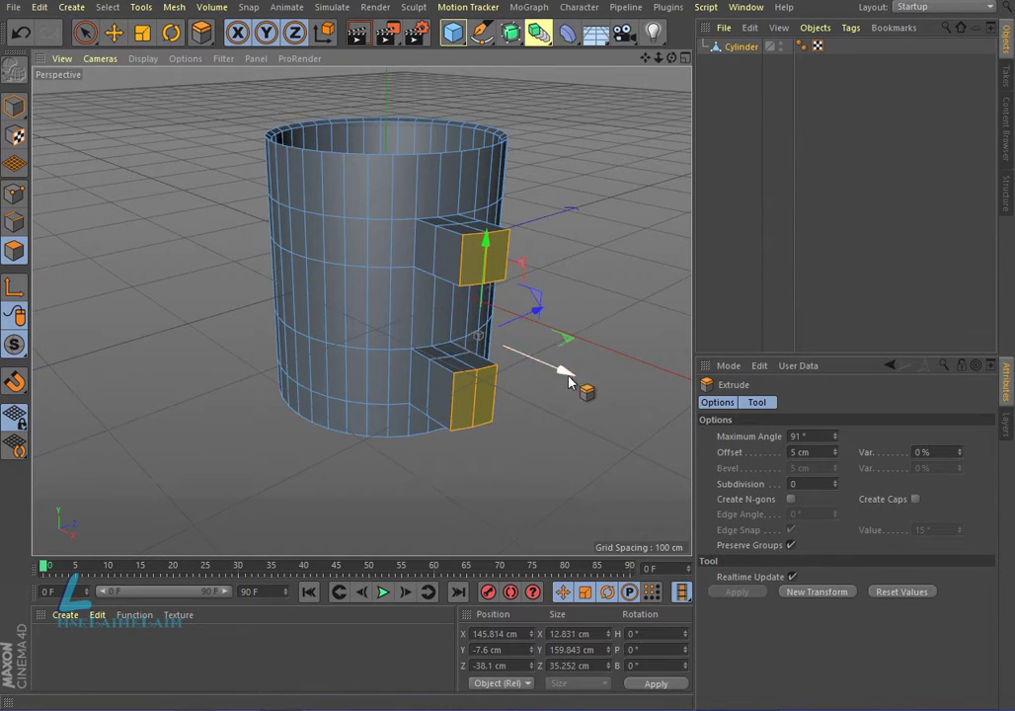
{"action": "left_click", "coordinate": [814, 592]}
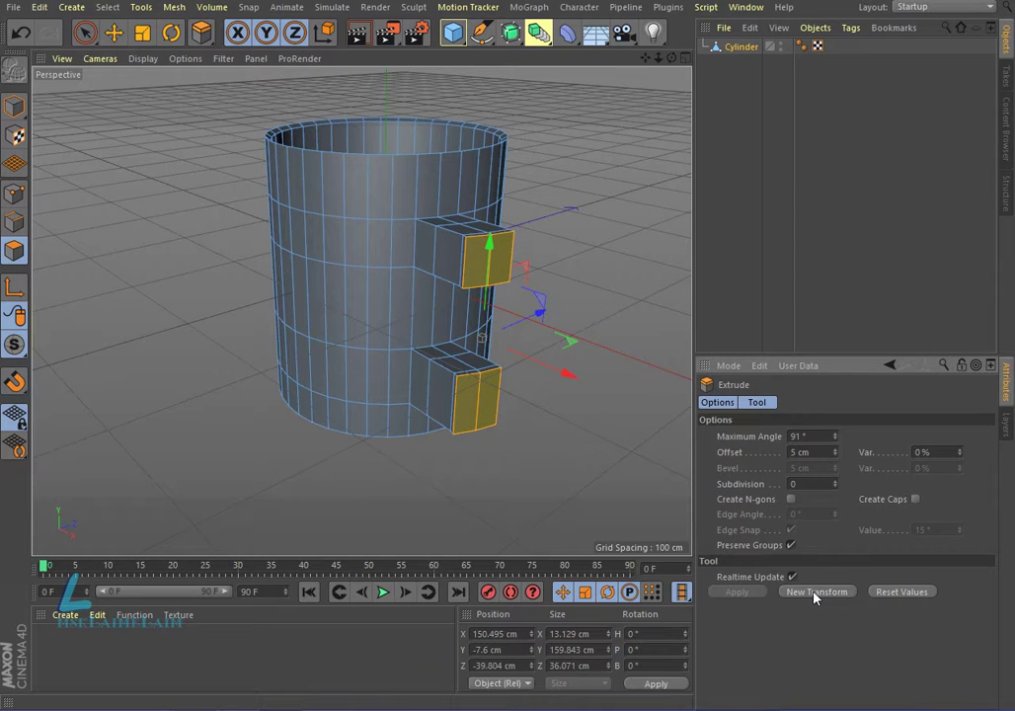
Step: Undo a vertical scale attempt and extrude the blocks another 5 cm outward
{"action": "left_click", "coordinate": [142, 33]}
{"action": "left_click_drag", "start_coordinate": [489, 238], "coordinate": [503, 268]}
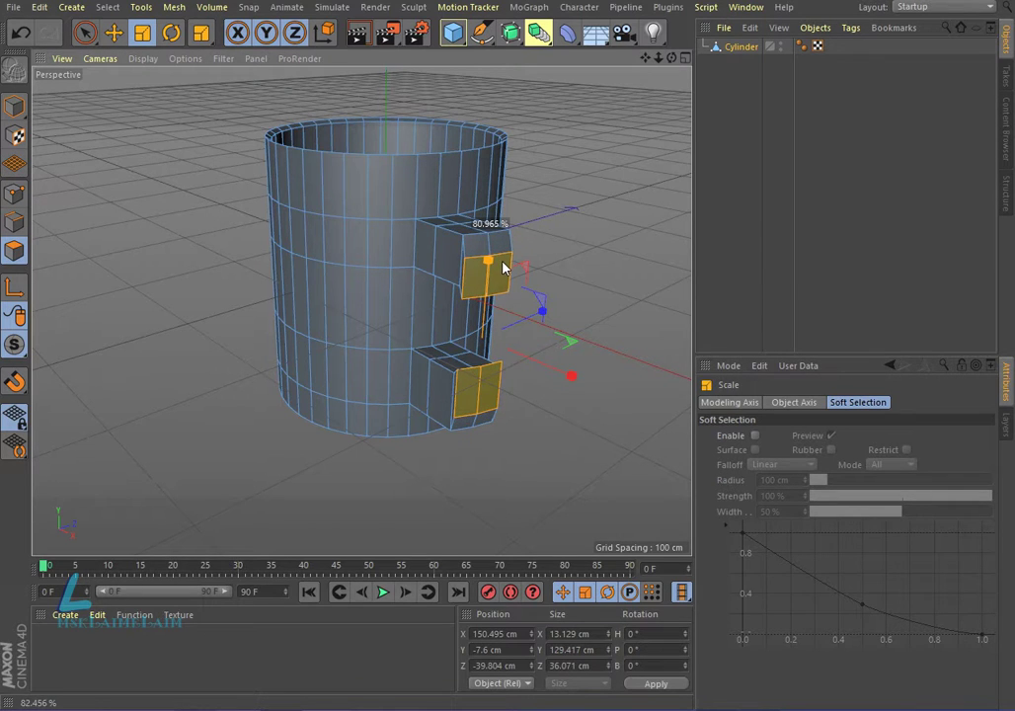
{"action": "left_click", "coordinate": [20, 32]}
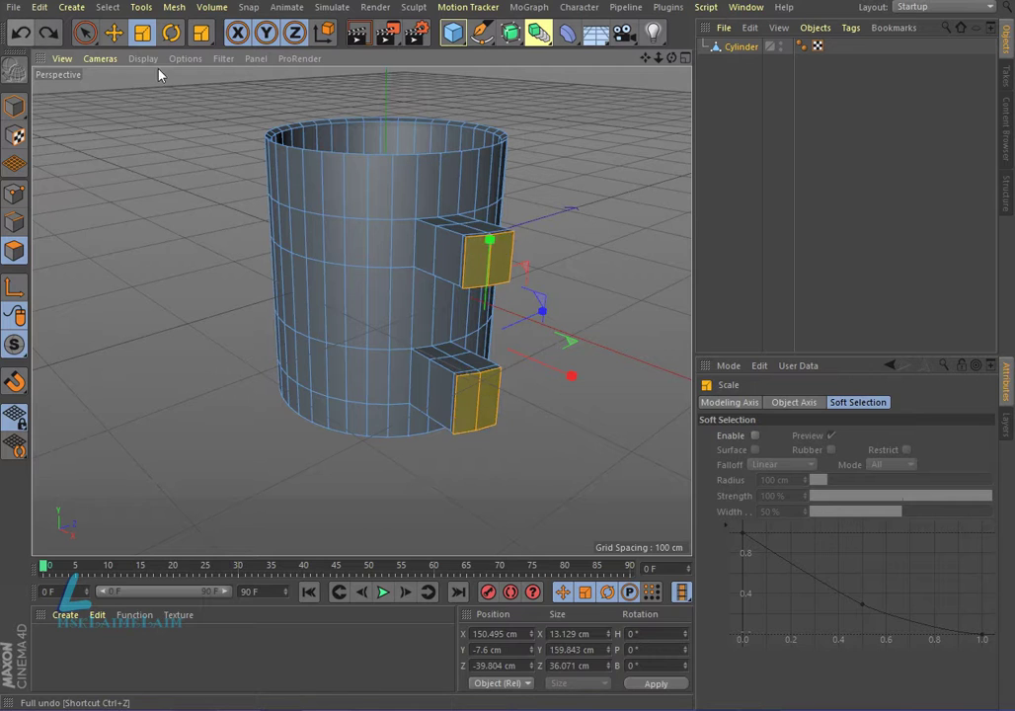
{"action": "right_click", "coordinate": [498, 260]}
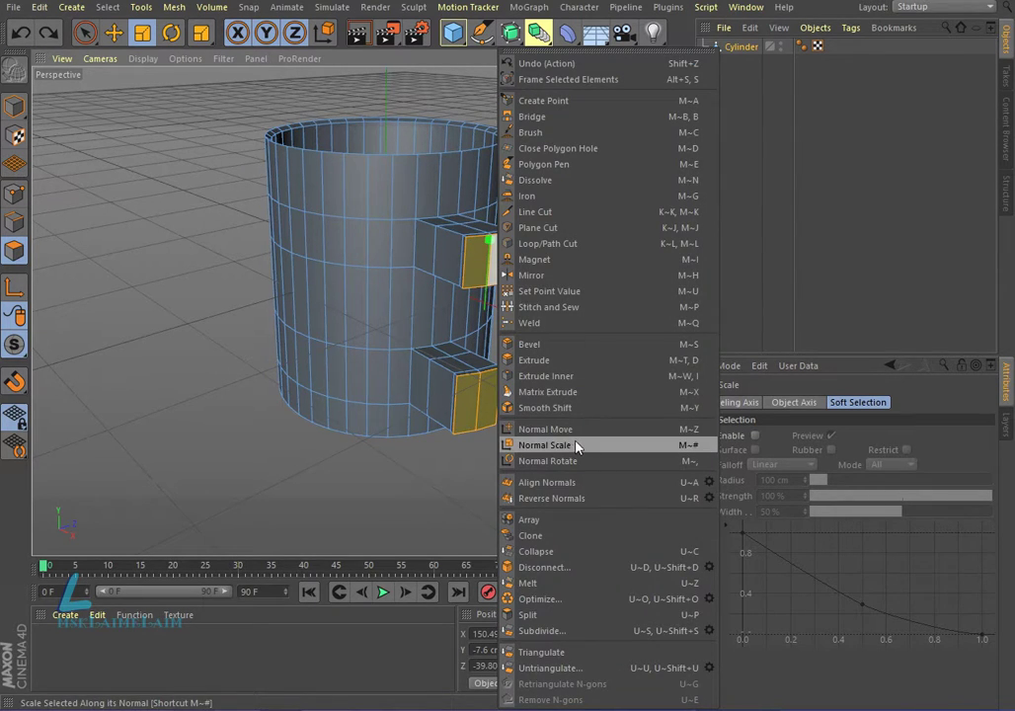
{"action": "left_click", "coordinate": [553, 359]}
{"action": "left_click", "coordinate": [802, 592]}
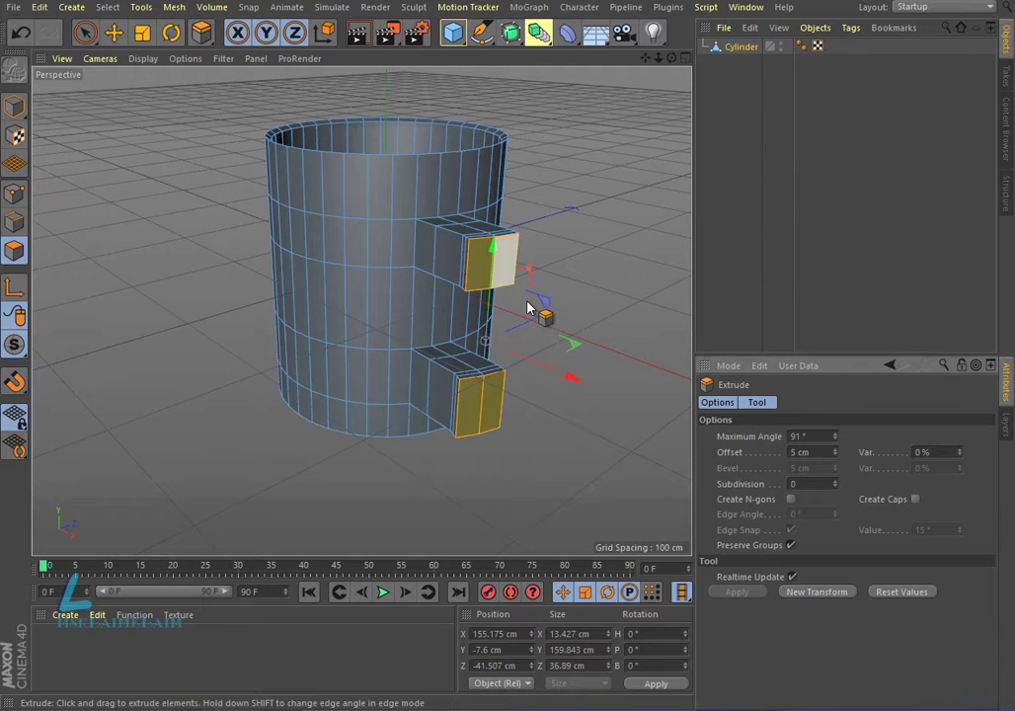
{"action": "left_click_drag", "start_coordinate": [574, 380], "coordinate": [593, 392]}
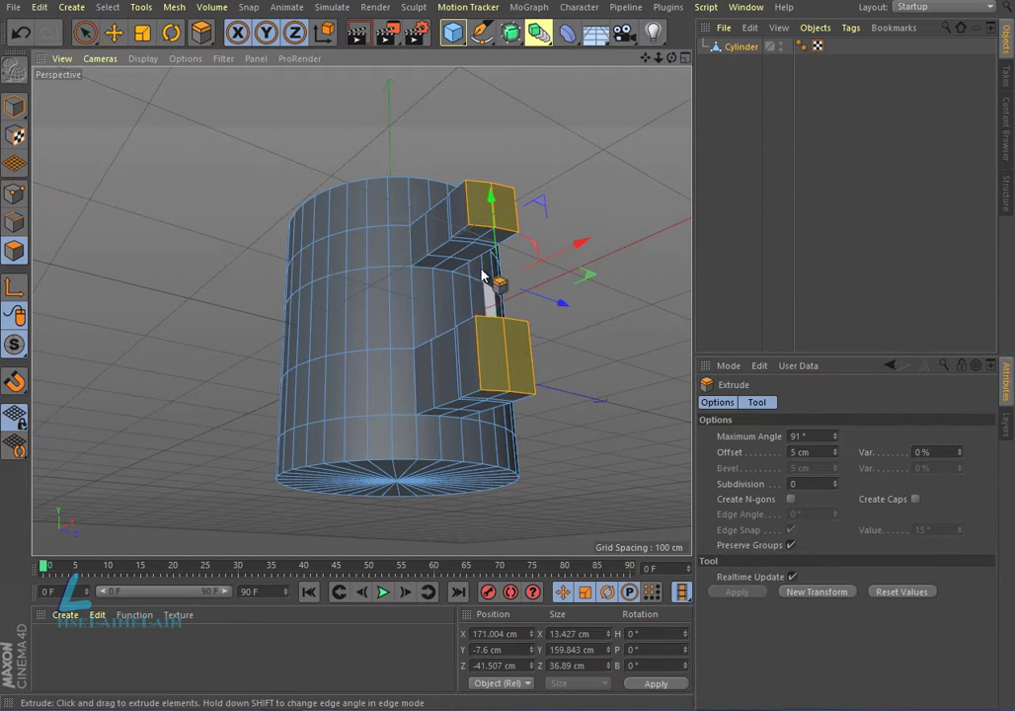
Step: Select the upper block's underside face and orbit to a near-level view
{"action": "left_click", "coordinate": [85, 33]}
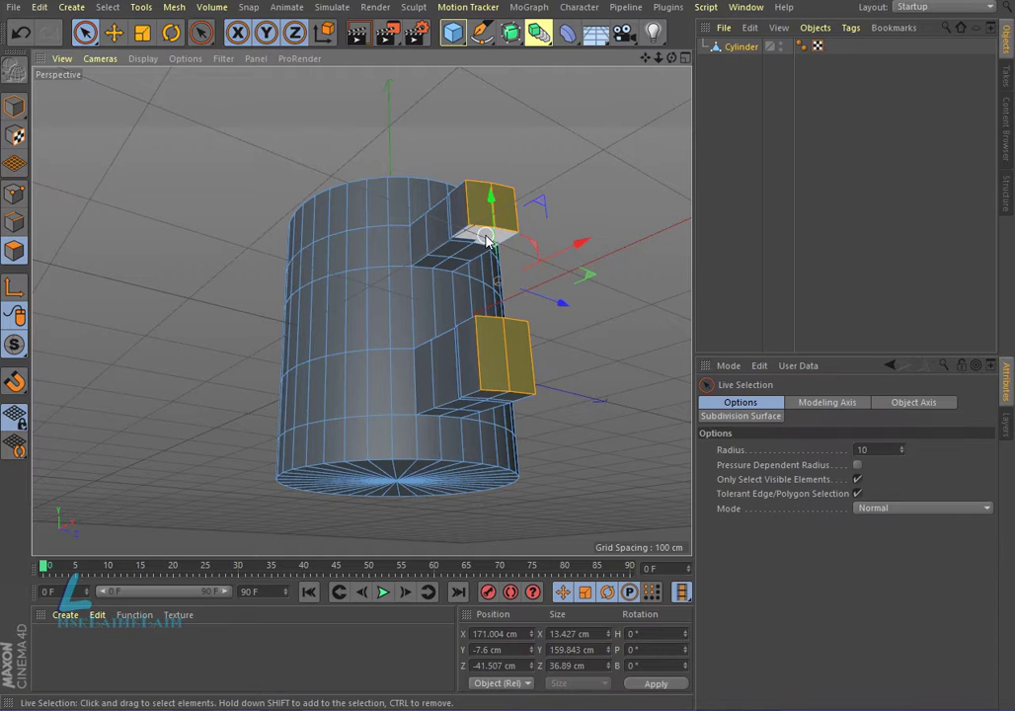
{"action": "left_click", "coordinate": [485, 239]}
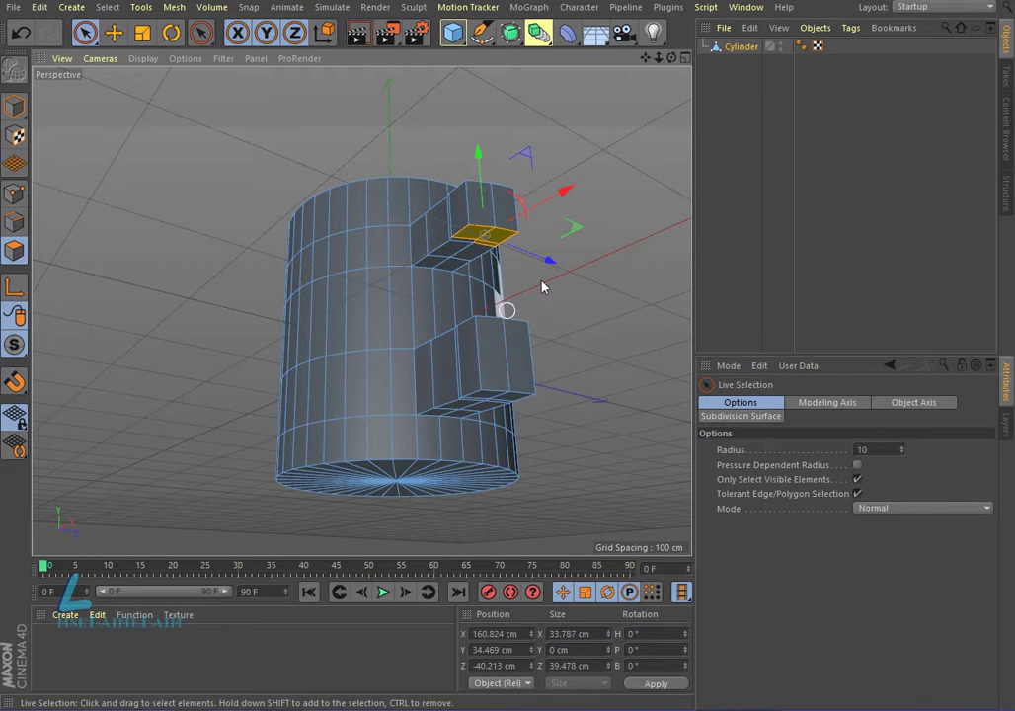
{"action": "mouse_move", "coordinate": [672, 57]}
{"action": "left_mouse_down"}
{"action": "mouse_move", "coordinate": [363, 308]}
{"action": "mouse_move", "coordinate": [590, 229]}
{"action": "left_mouse_up"}
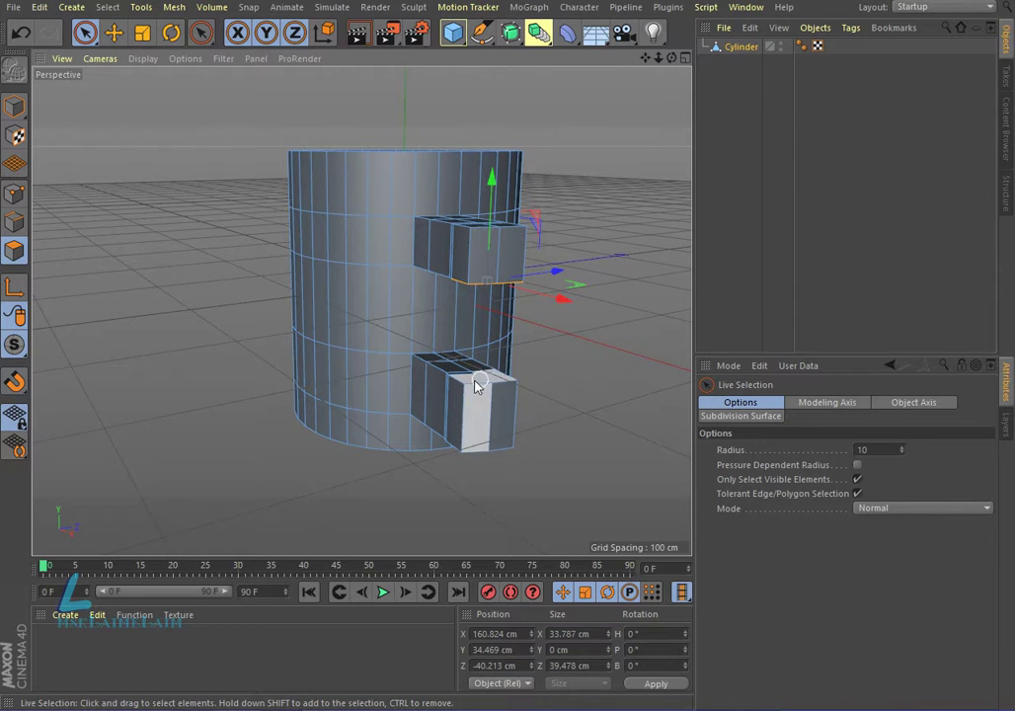
Step: Select both block end faces and choose Bridge from the mesh commands
{"action": "left_click", "coordinate": [20, 38]}
{"action": "left_click", "coordinate": [511, 267], "text": "shift"}
{"action": "right_click", "coordinate": [511, 267]}
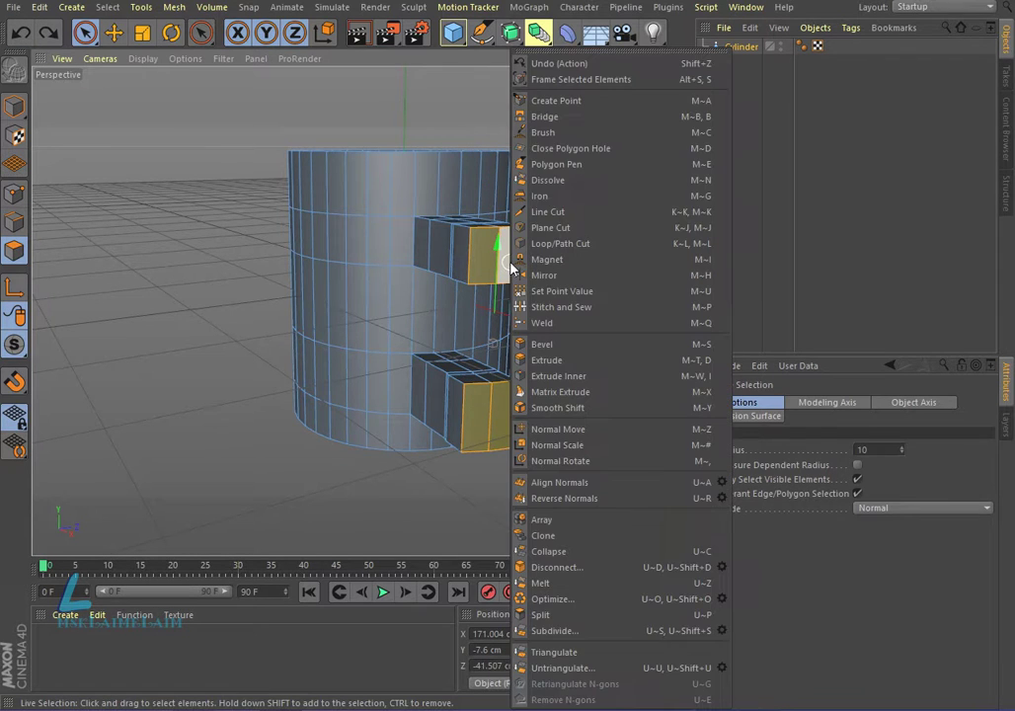
{"action": "left_click", "coordinate": [579, 118]}
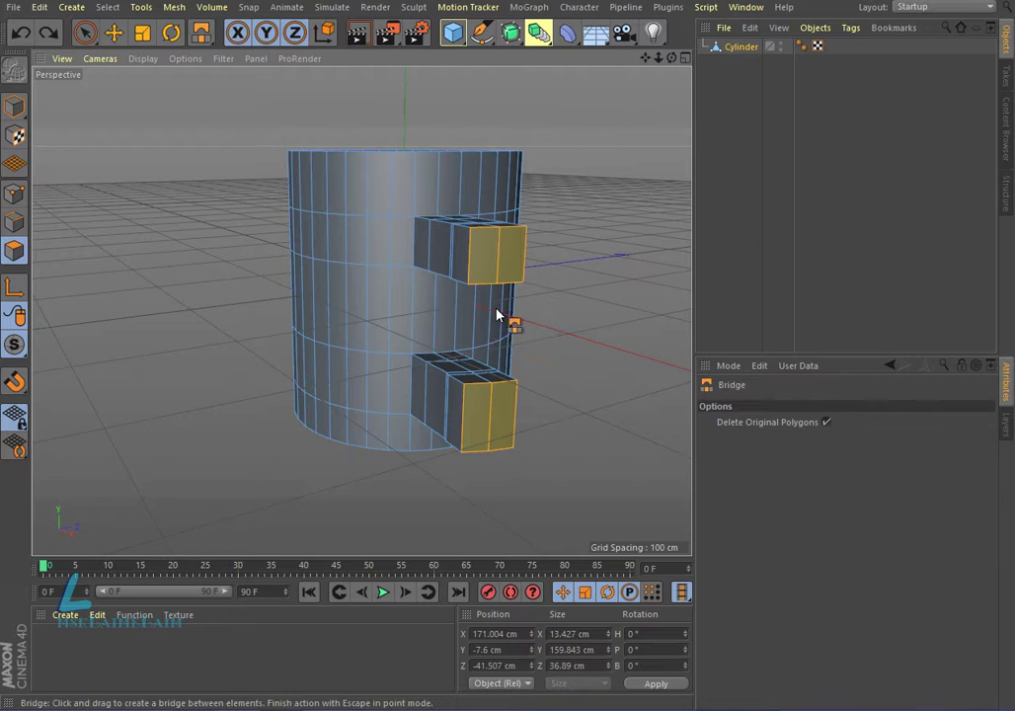
{"action": "left_click_drag", "start_coordinate": [671, 57], "coordinate": [509, 286]}
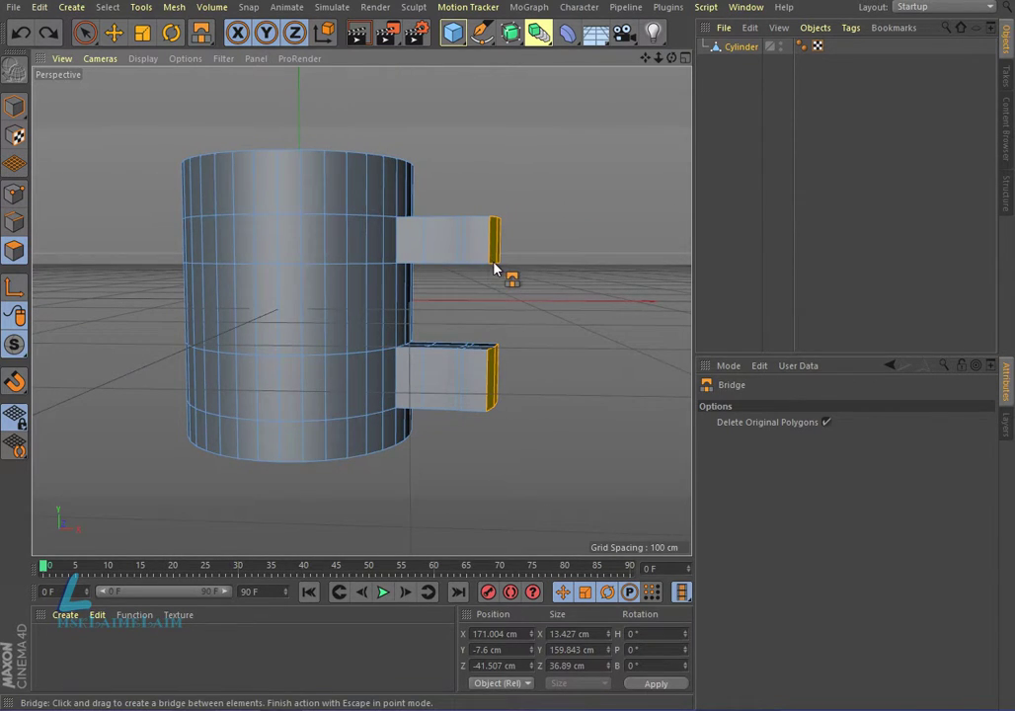
Step: Bridge the upper handle face down to the lower one with the Bridge tool
{"action": "right_click", "coordinate": [486, 349]}
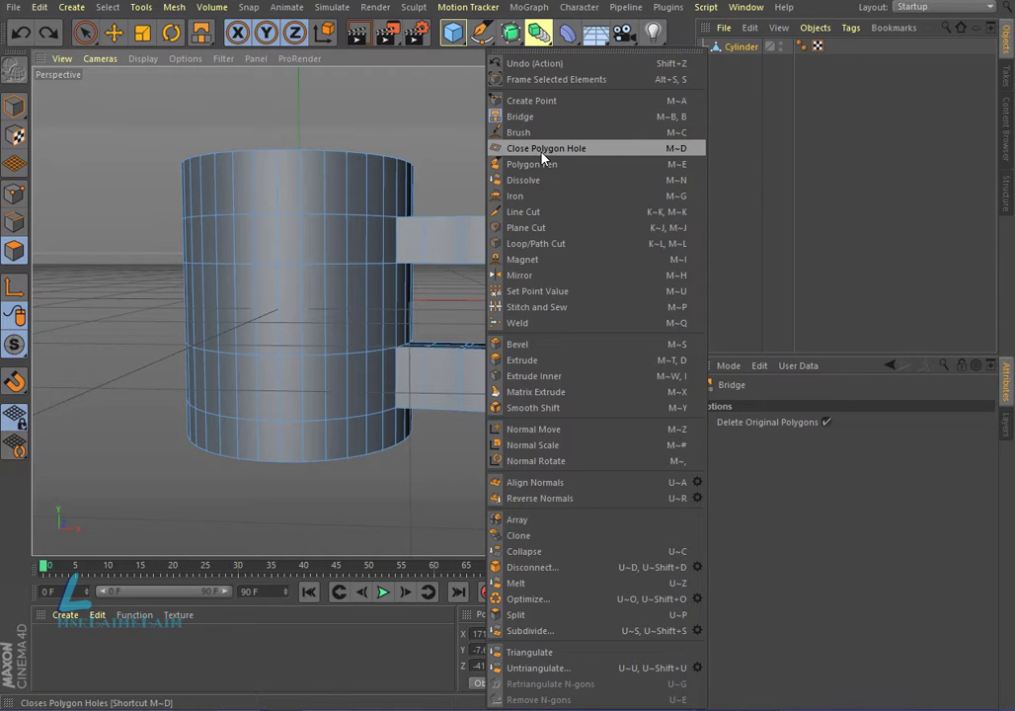
{"action": "left_click", "coordinate": [540, 150]}
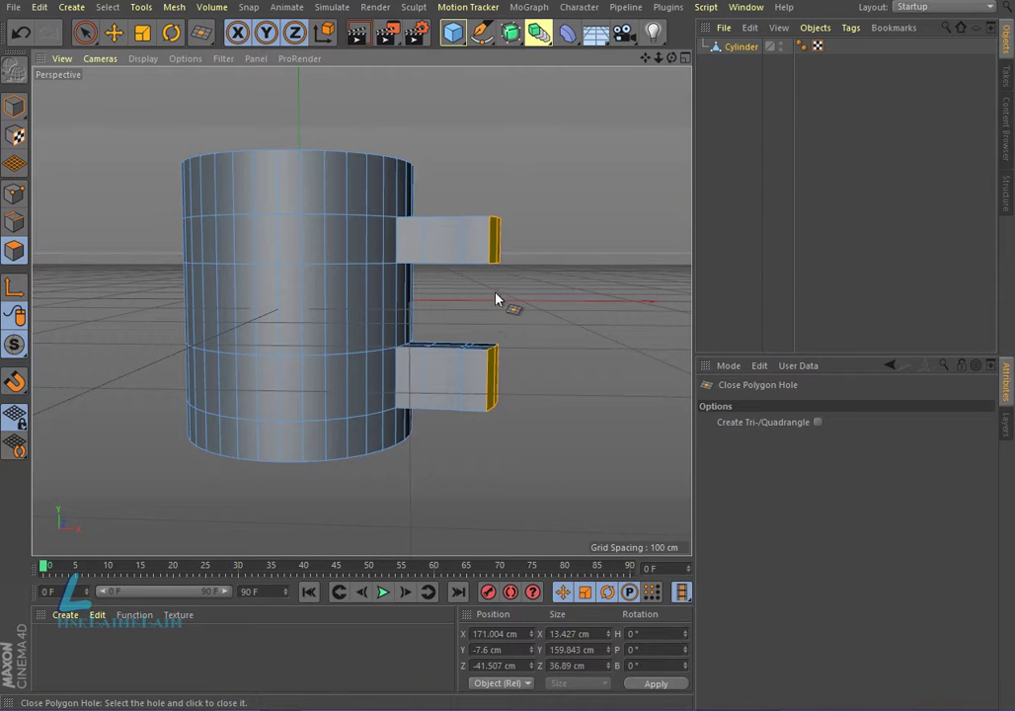
{"action": "right_click", "coordinate": [494, 259]}
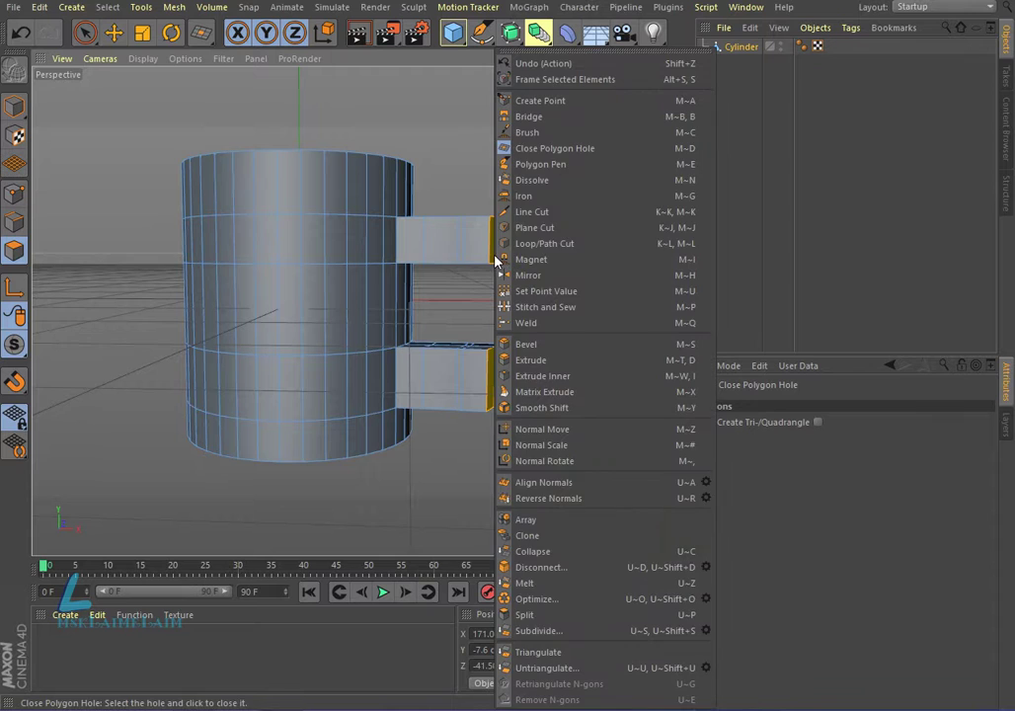
{"action": "left_click", "coordinate": [532, 120]}
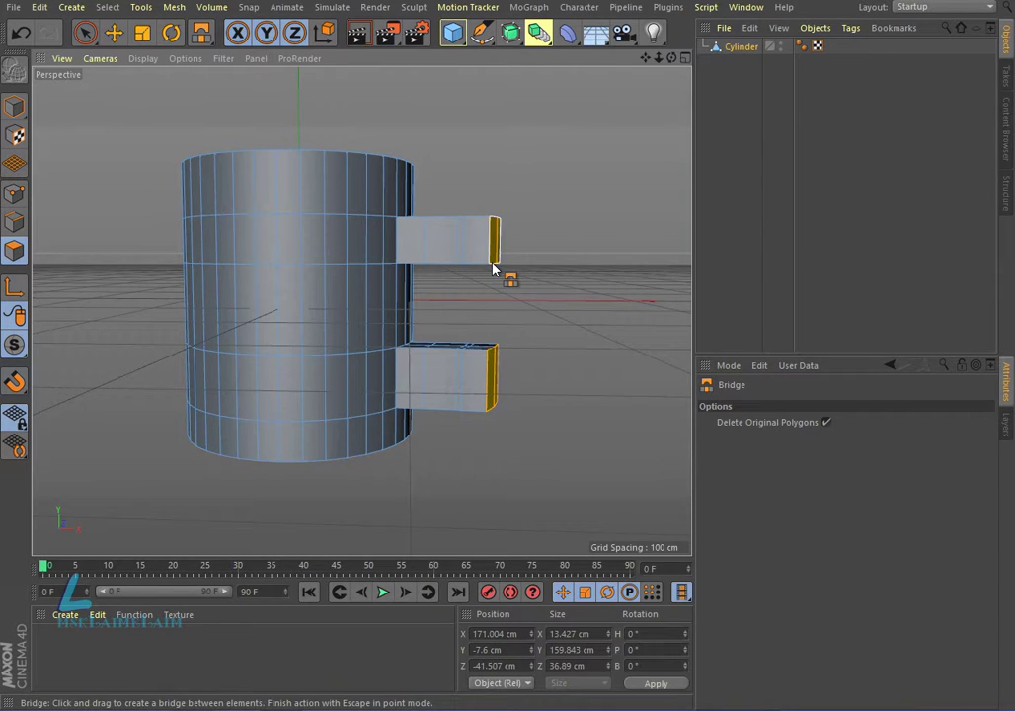
{"action": "mouse_move", "coordinate": [496, 265]}
{"action": "left_mouse_down"}
{"action": "mouse_move", "coordinate": [488, 363]}
{"action": "mouse_move", "coordinate": [496, 368]}
{"action": "left_mouse_up"}
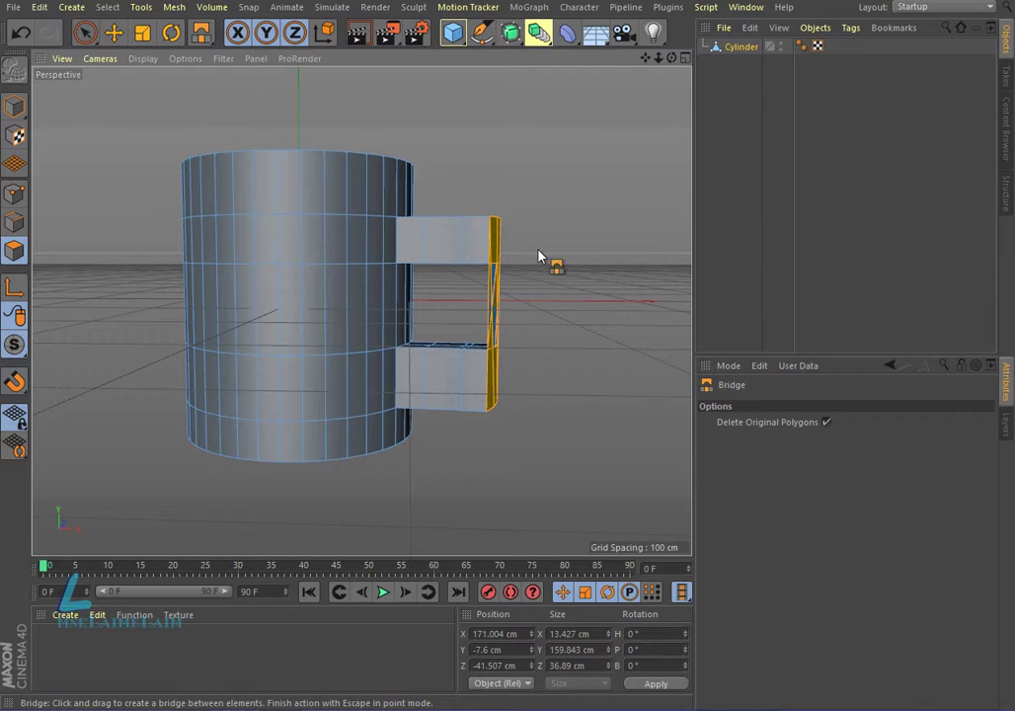
{"action": "left_click_drag", "start_coordinate": [670, 58], "coordinate": [592, 148]}
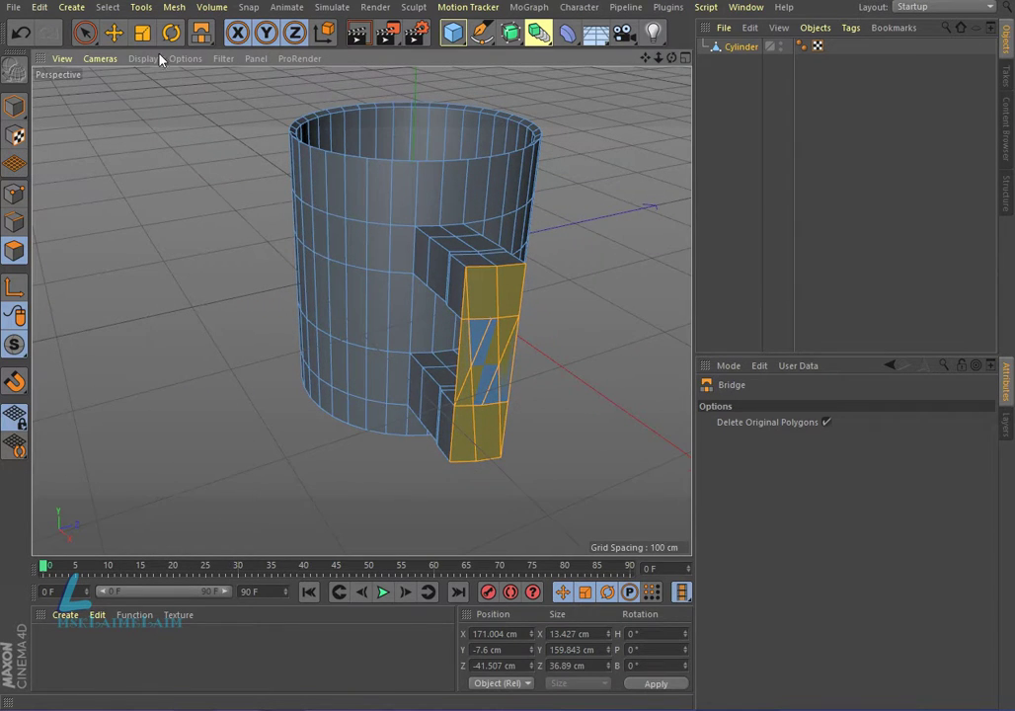
Step: Undo the bridge, then bridge the upper and lower blocks into one slab again
{"action": "left_click", "coordinate": [16, 37]}
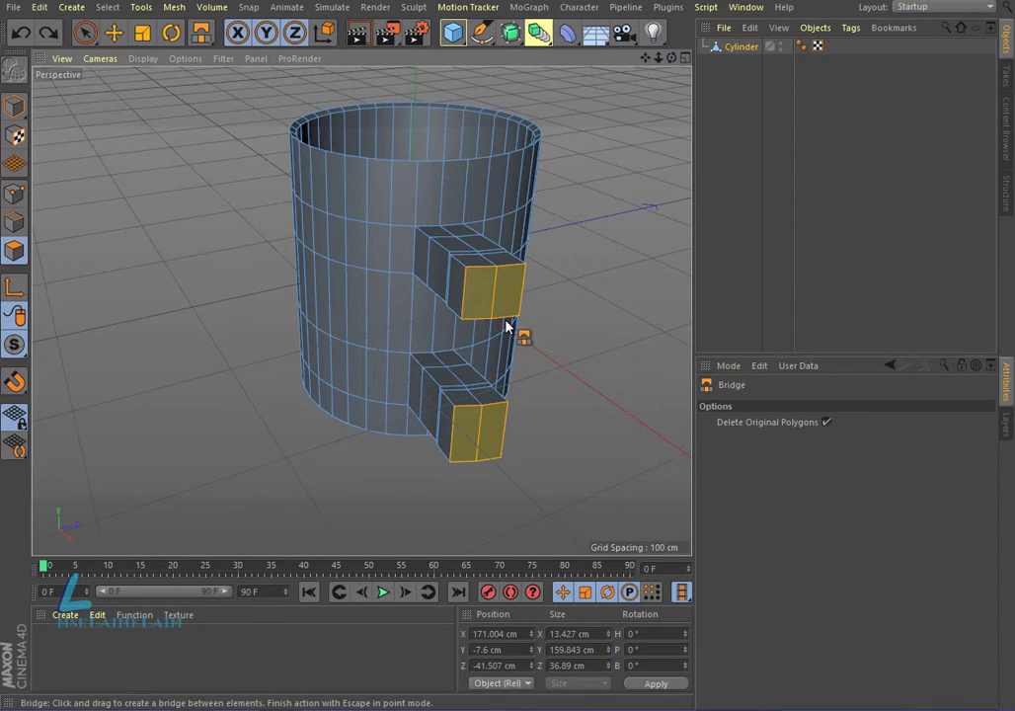
{"action": "scroll", "coordinate": [486, 324], "scroll_direction": "up", "scroll_amount": 2}
{"action": "scroll", "coordinate": [487, 321], "scroll_direction": "up", "scroll_amount": 1}
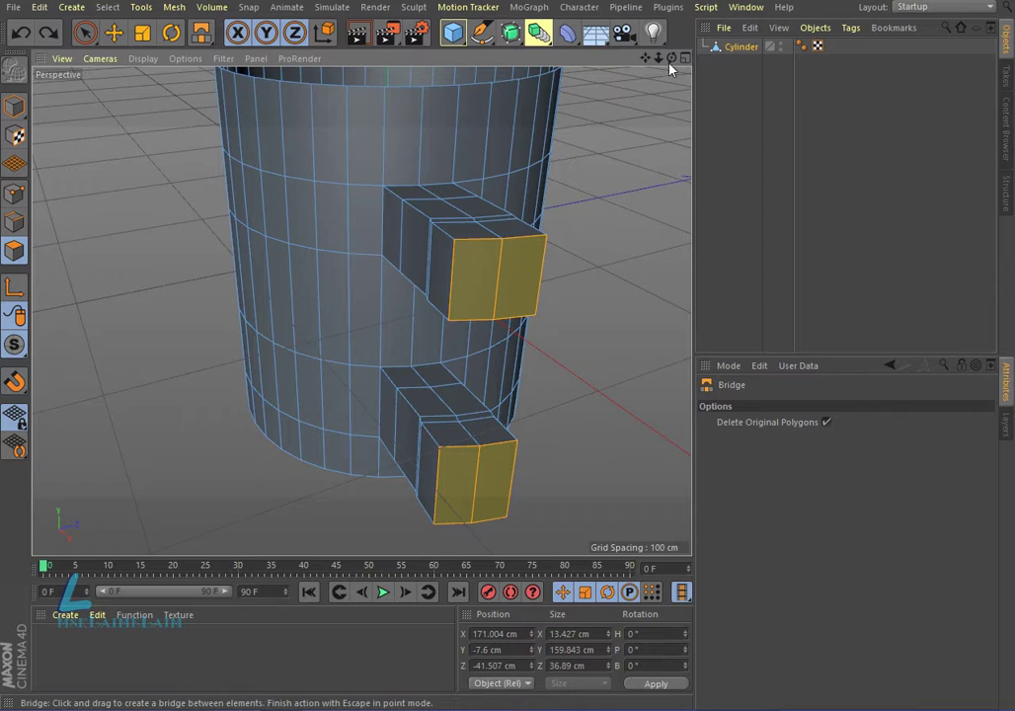
{"action": "left_click_drag", "start_coordinate": [670, 61], "coordinate": [455, 195]}
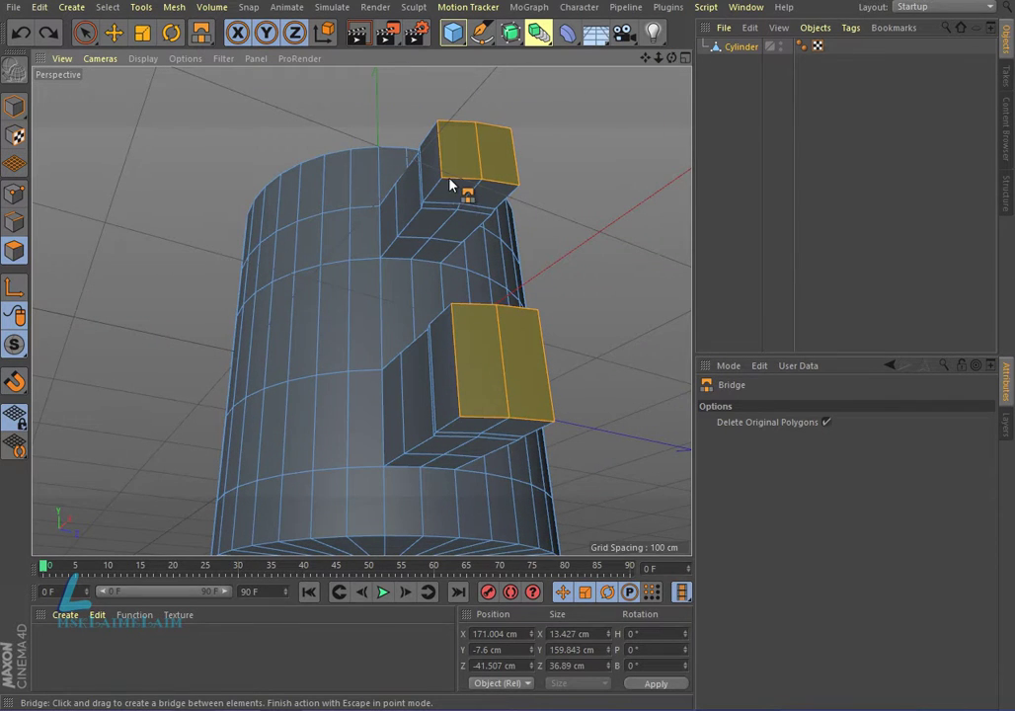
{"action": "left_click_drag", "start_coordinate": [444, 208], "coordinate": [455, 297]}
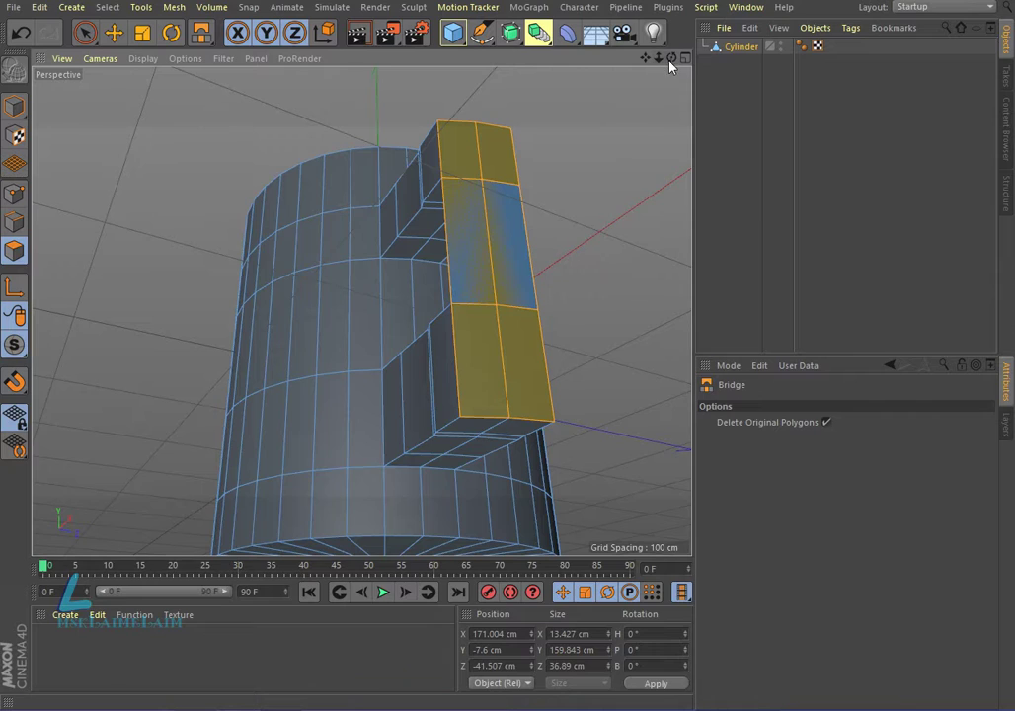
Step: Orbit to a three-quarter view and undo the bridge once more
{"action": "left_click_drag", "start_coordinate": [670, 61], "coordinate": [552, 79]}
{"action": "left_click_drag", "start_coordinate": [361, 310], "coordinate": [544, 233], "text": "alt"}
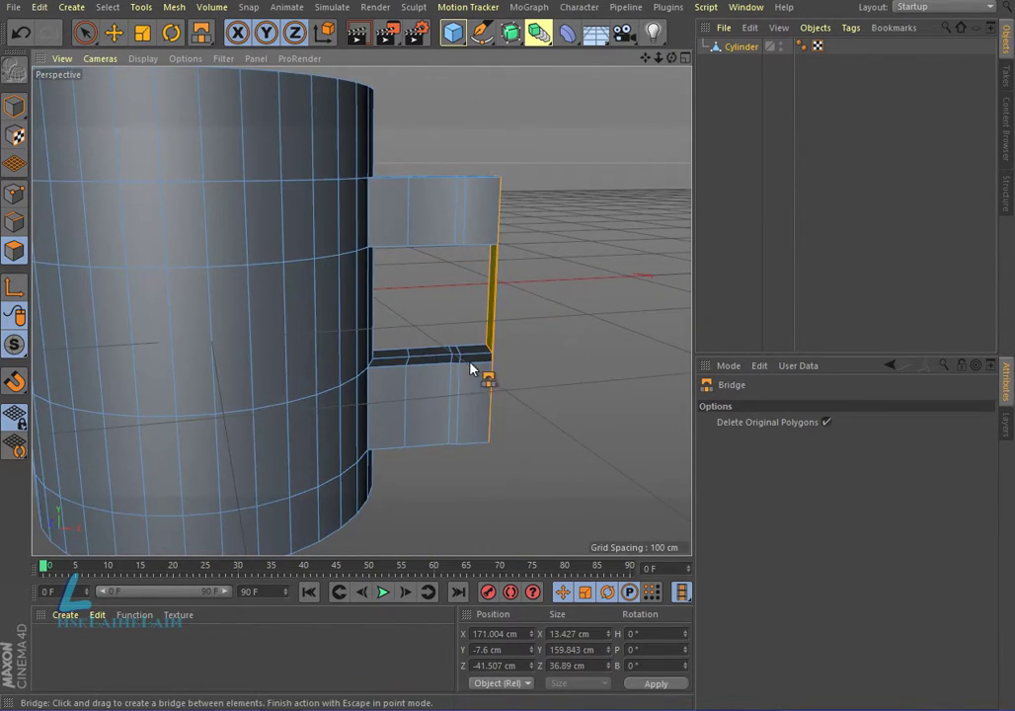
{"action": "key", "text": "ctrl+z"}
{"action": "left_click", "coordinate": [20, 33]}
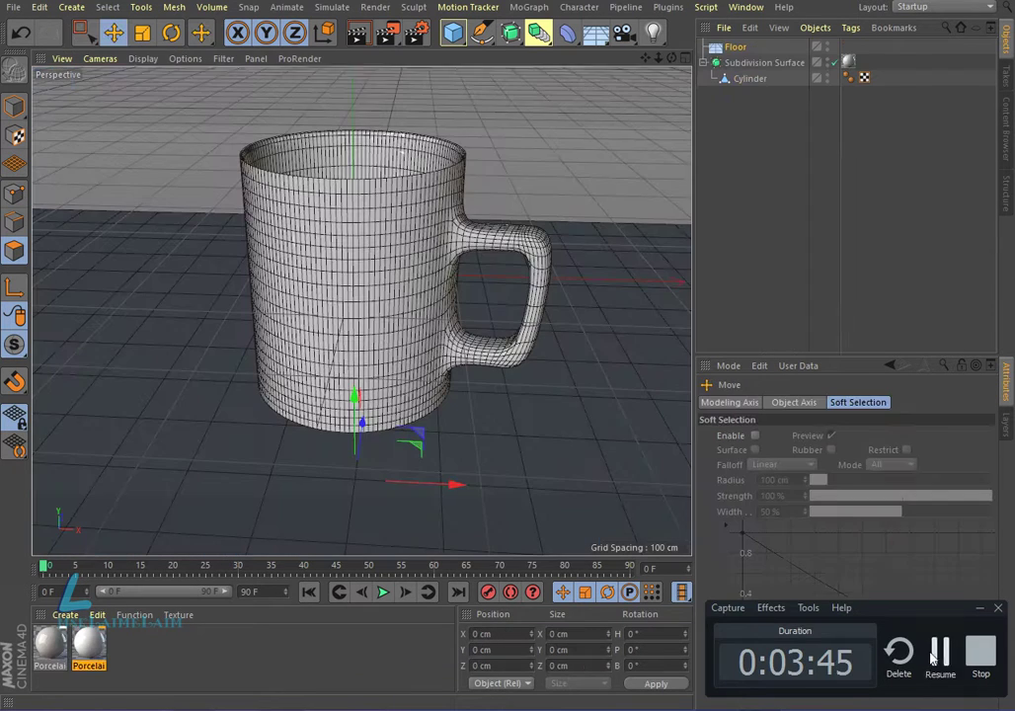
Step: Add a Sky to the scene and render the view of the white mug
{"action": "left_click", "coordinate": [932, 657]}
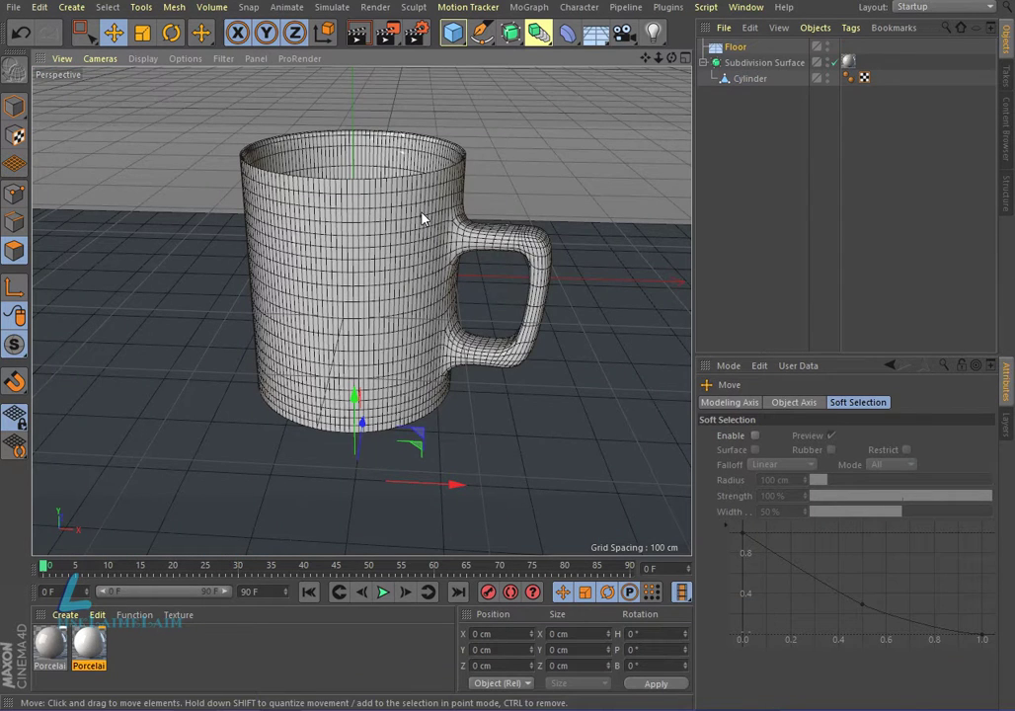
{"action": "left_click_drag", "start_coordinate": [595, 33], "coordinate": [651, 82]}
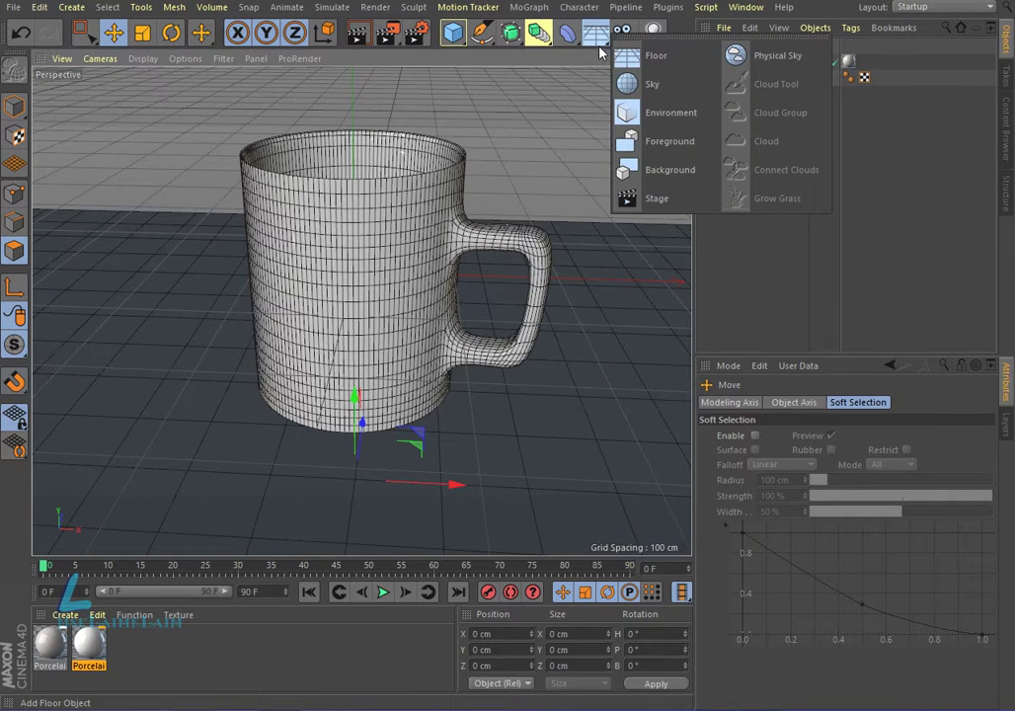
{"action": "left_click", "coordinate": [357, 33]}
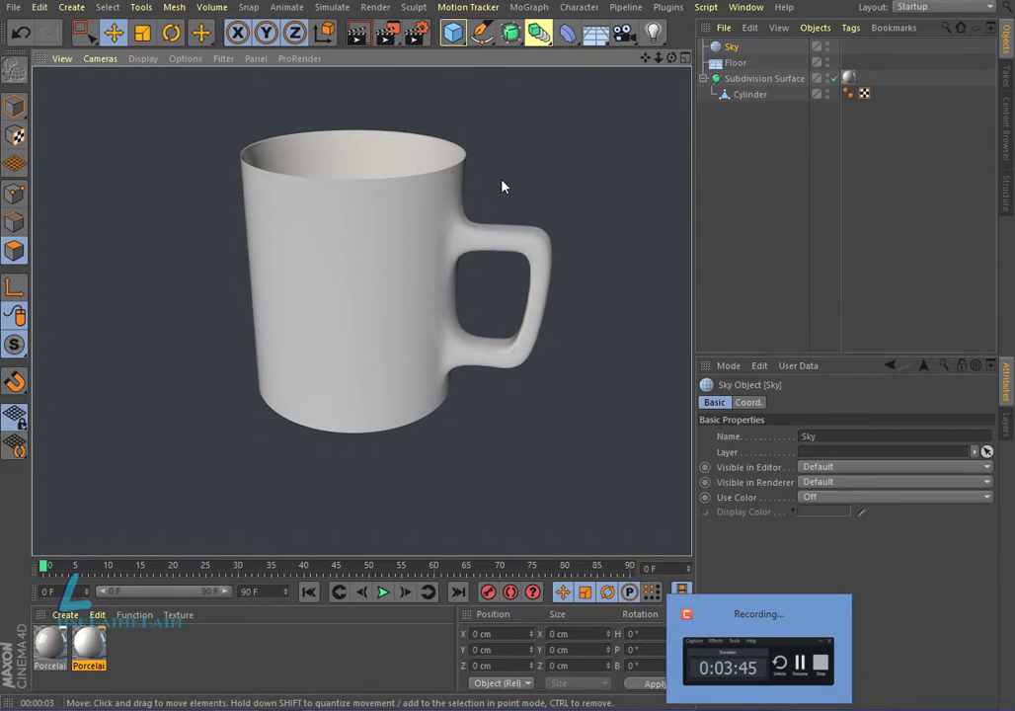
Step: In Render Settings, set the Save output format to JPG
{"action": "left_click", "coordinate": [416, 35]}
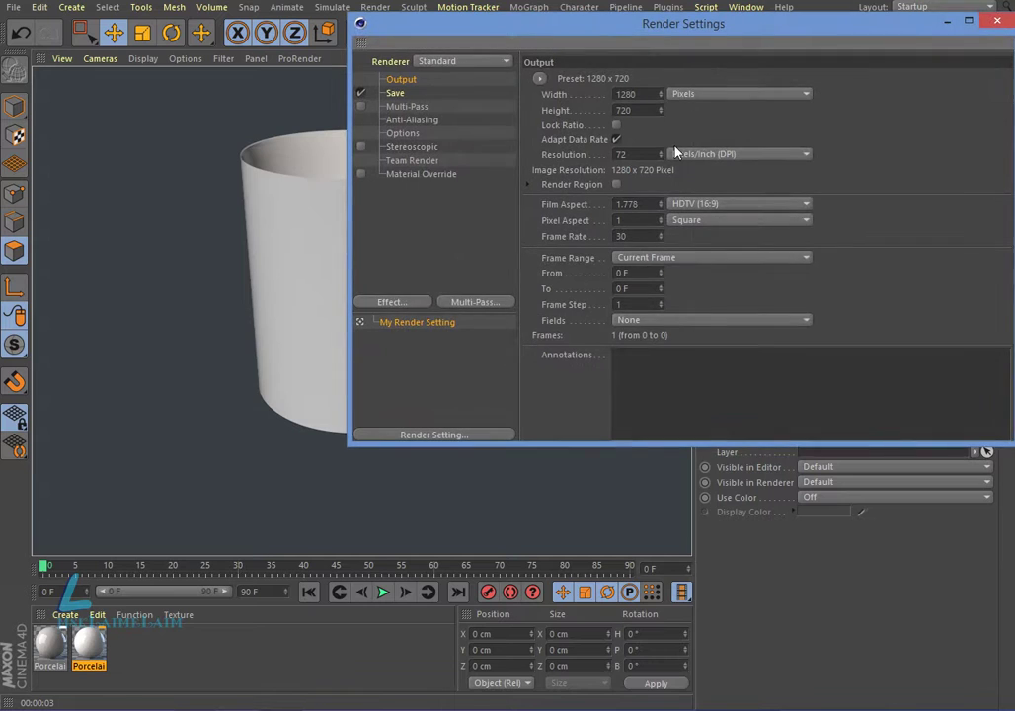
{"action": "left_click", "coordinate": [396, 94]}
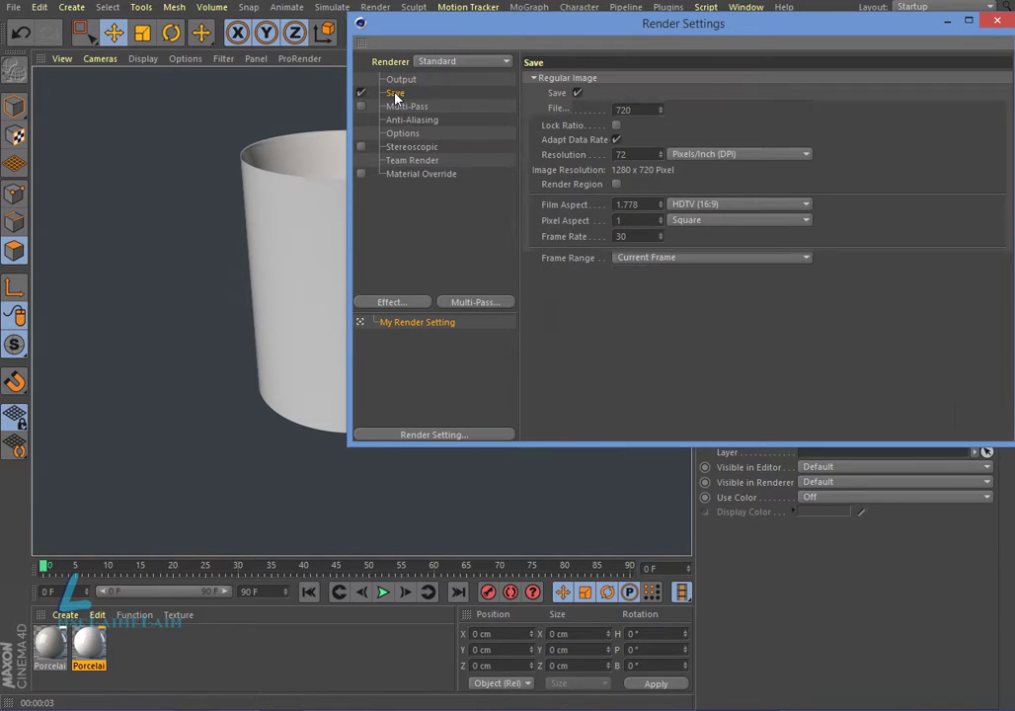
{"action": "left_click", "coordinate": [732, 127]}
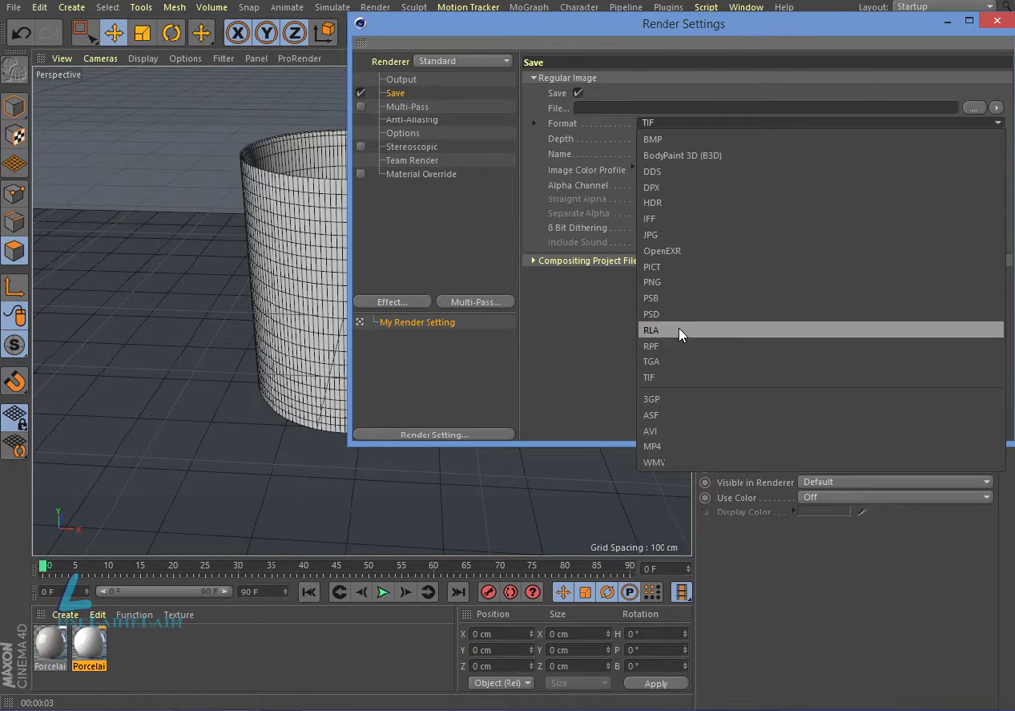
{"action": "left_click", "coordinate": [694, 247]}
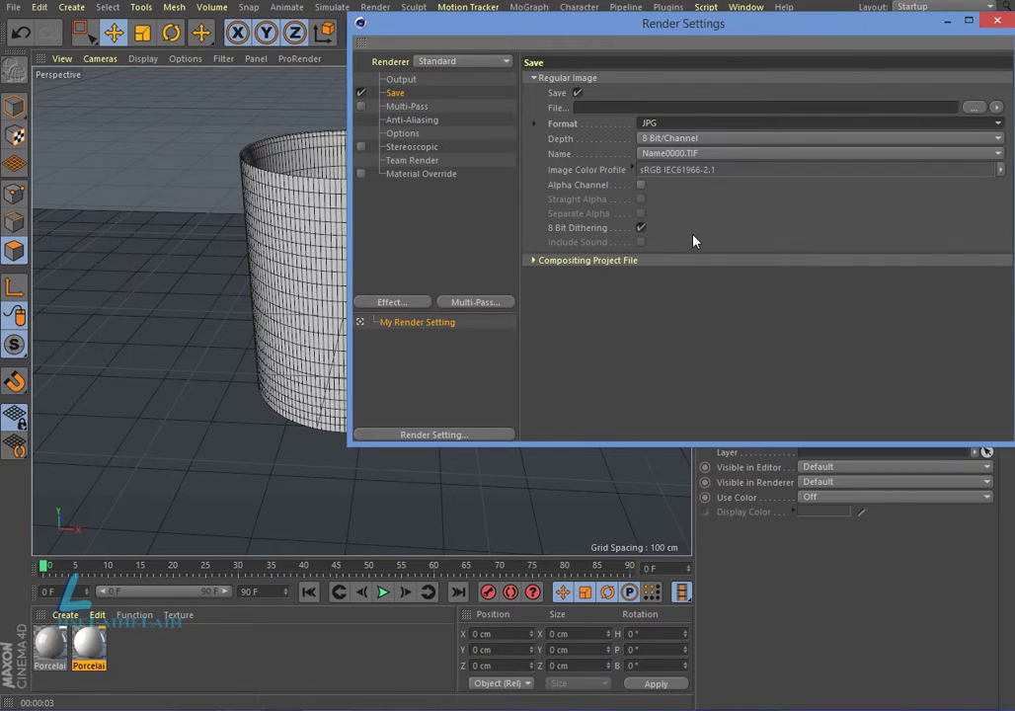
{"action": "left_click", "coordinate": [996, 20]}
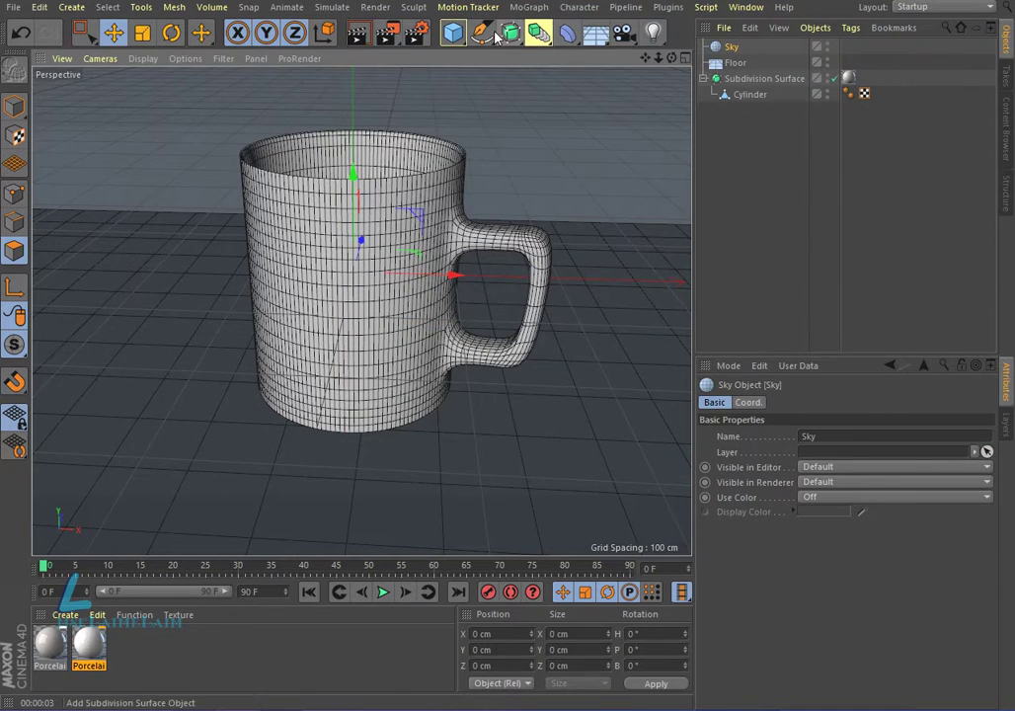
Step: Render the mug at 1280x720 in the Picture Viewer and save it as Untitled 3.jpg
{"action": "left_click", "coordinate": [403, 37]}
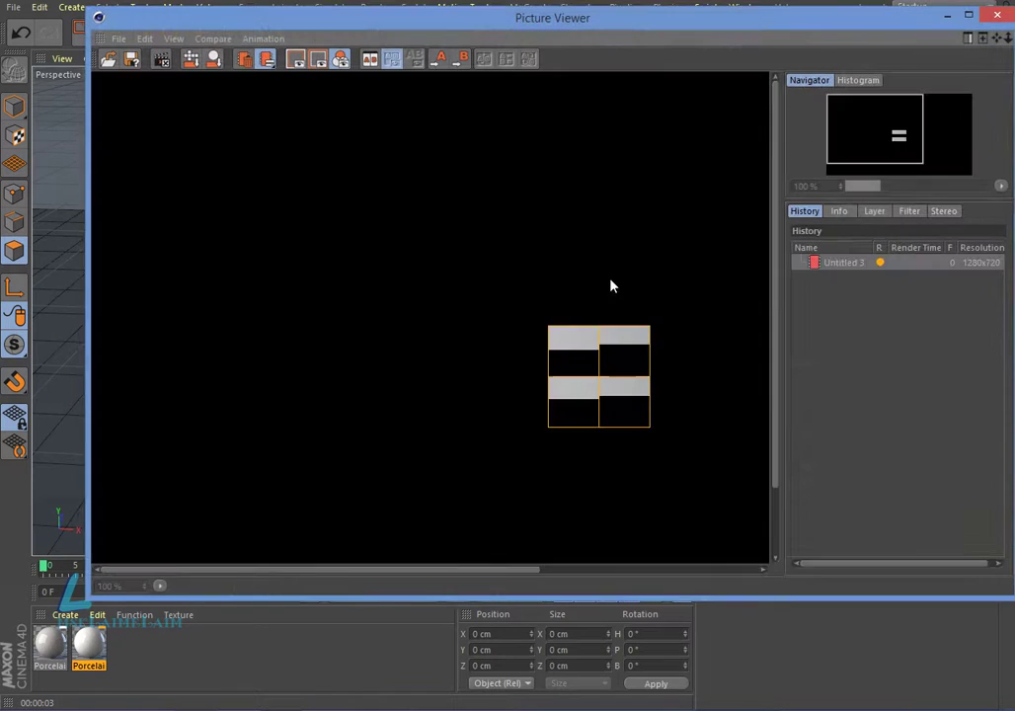
{"action": "scroll", "coordinate": [390, 341], "scroll_direction": "down", "scroll_amount": 2}
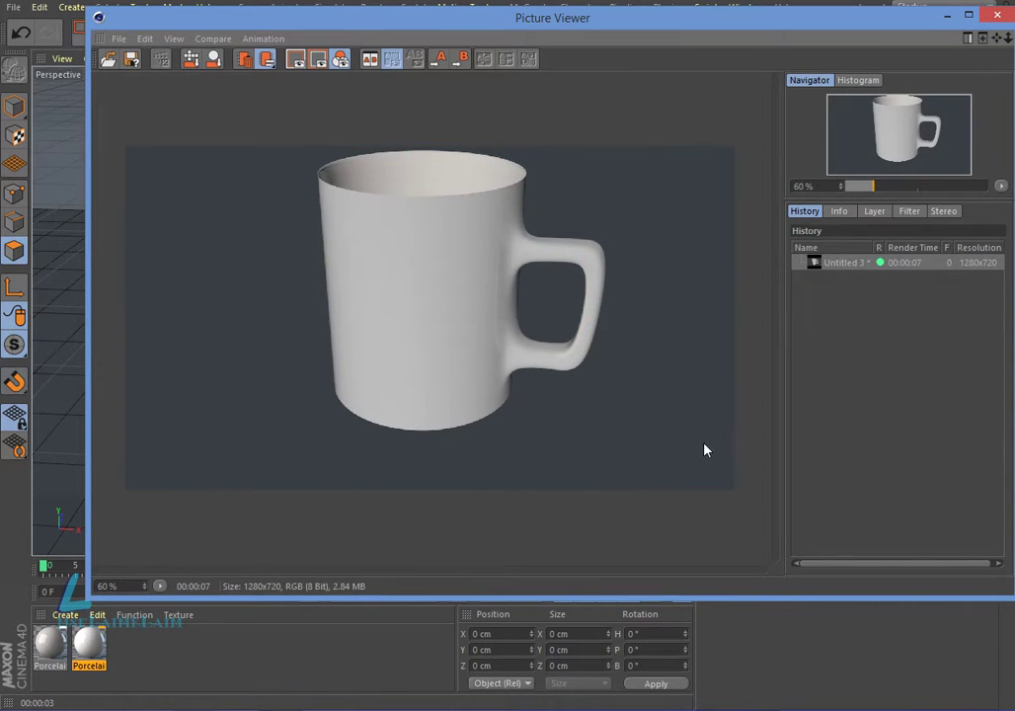
{"action": "left_click", "coordinate": [131, 60]}
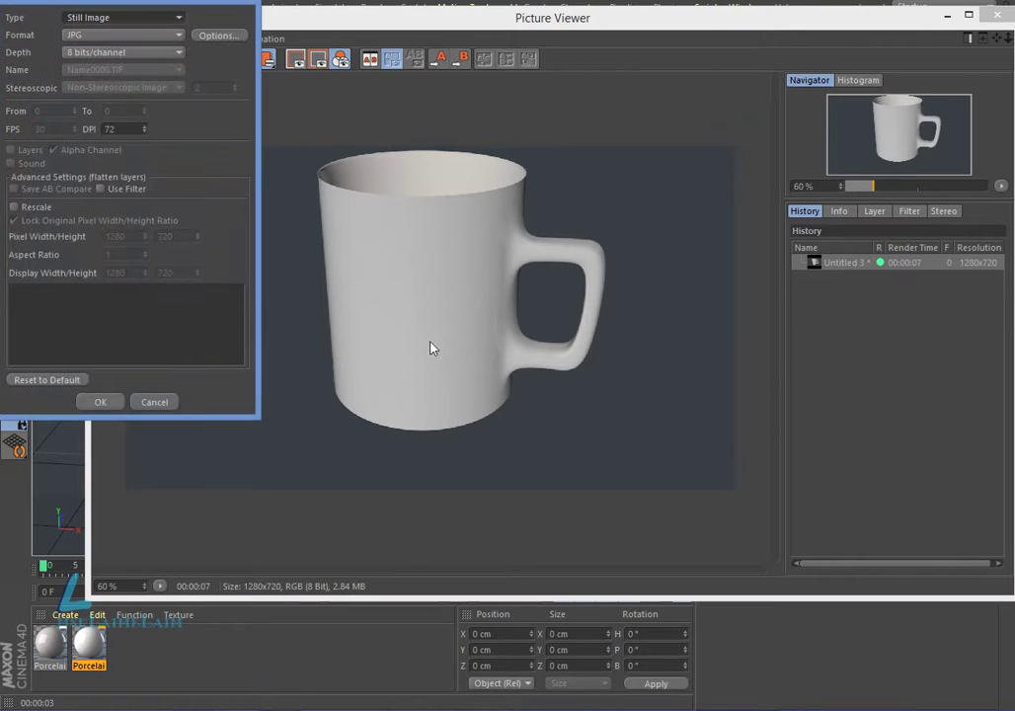
{"action": "left_click", "coordinate": [100, 402]}
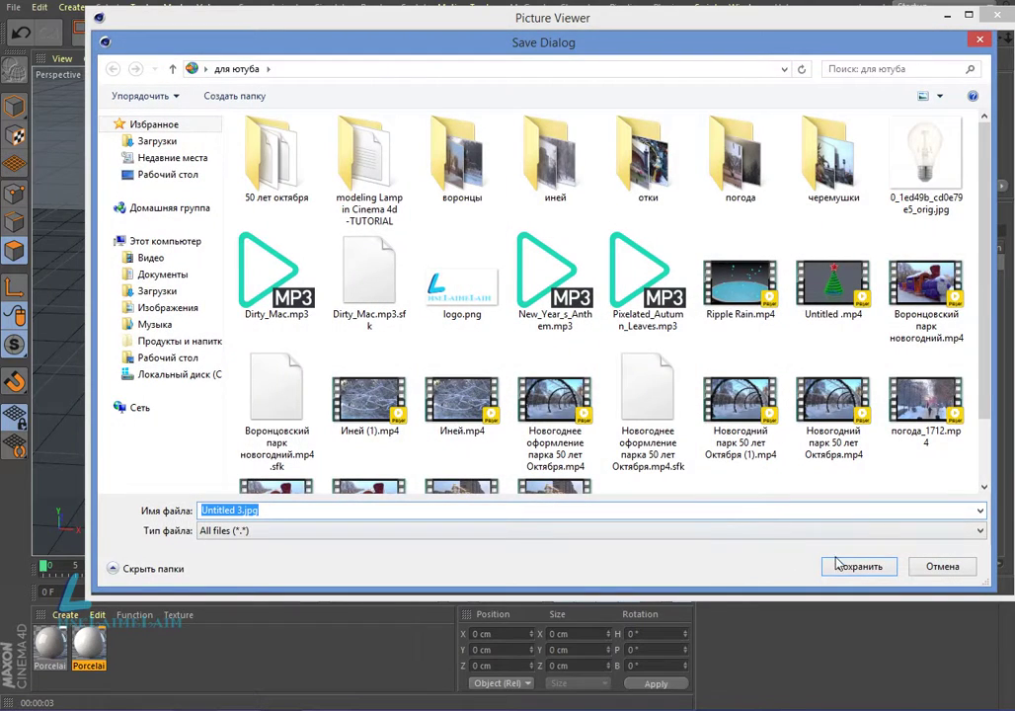
{"action": "left_click", "coordinate": [855, 567]}
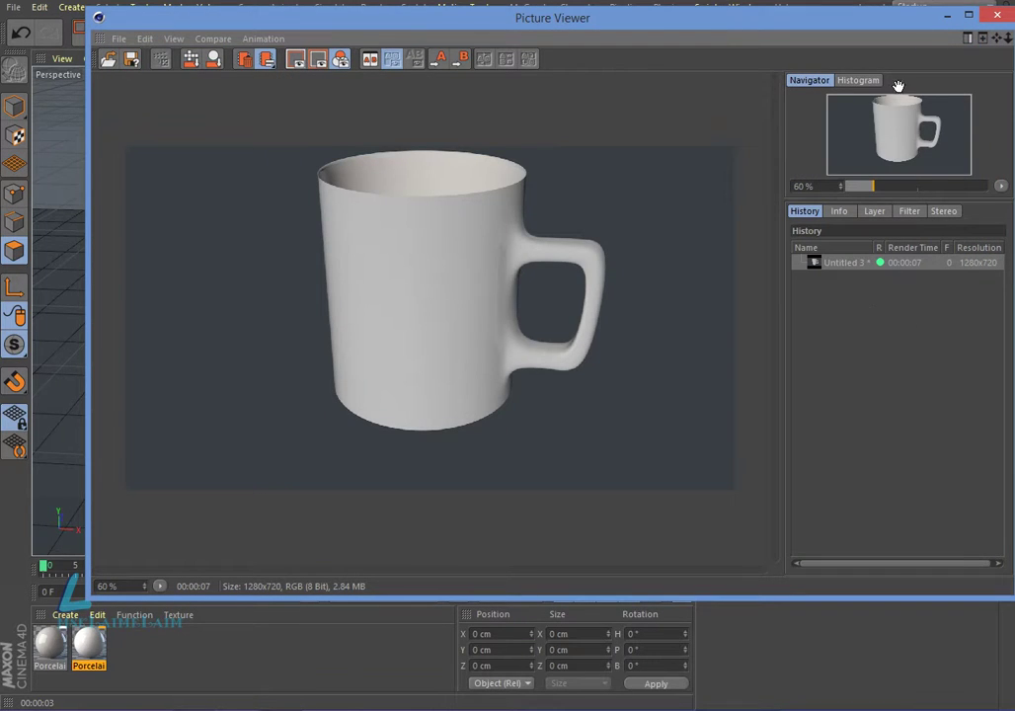
{"action": "left_click", "coordinate": [1009, 16]}
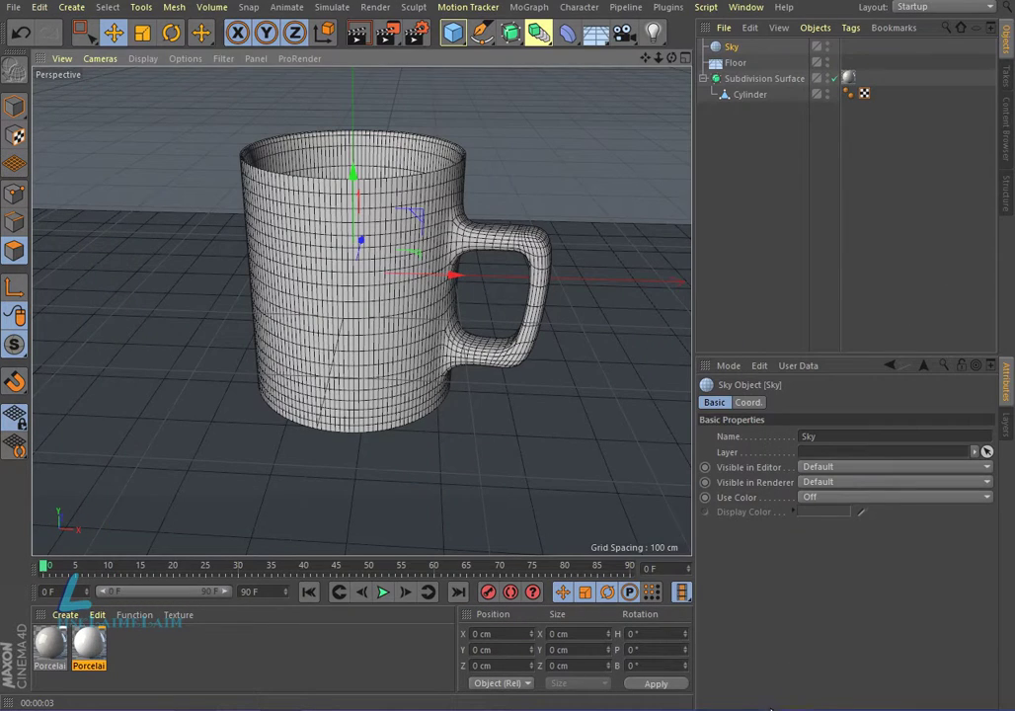